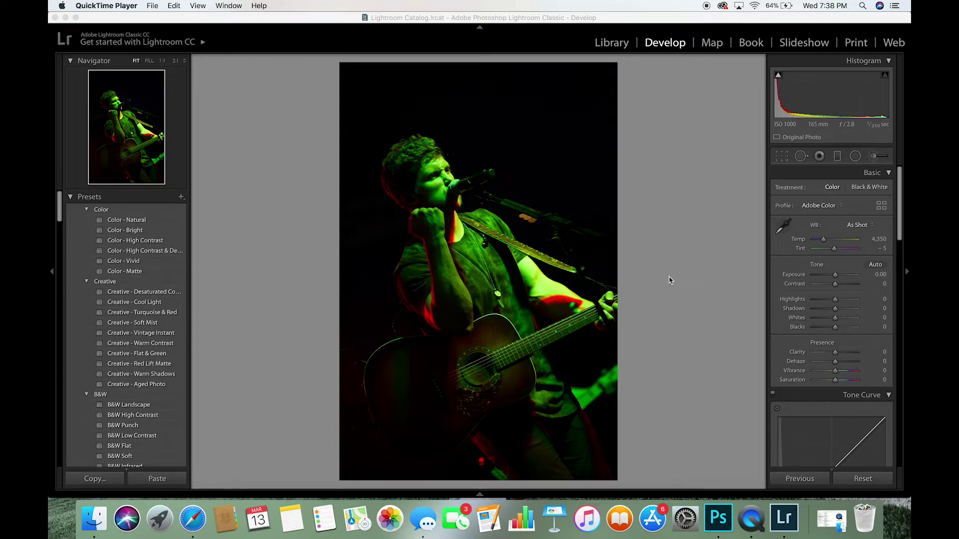
Sample a neutral spot on the singer for Temp 4,100, Tint +125, then raise Clarity to +46.
click(783, 225)
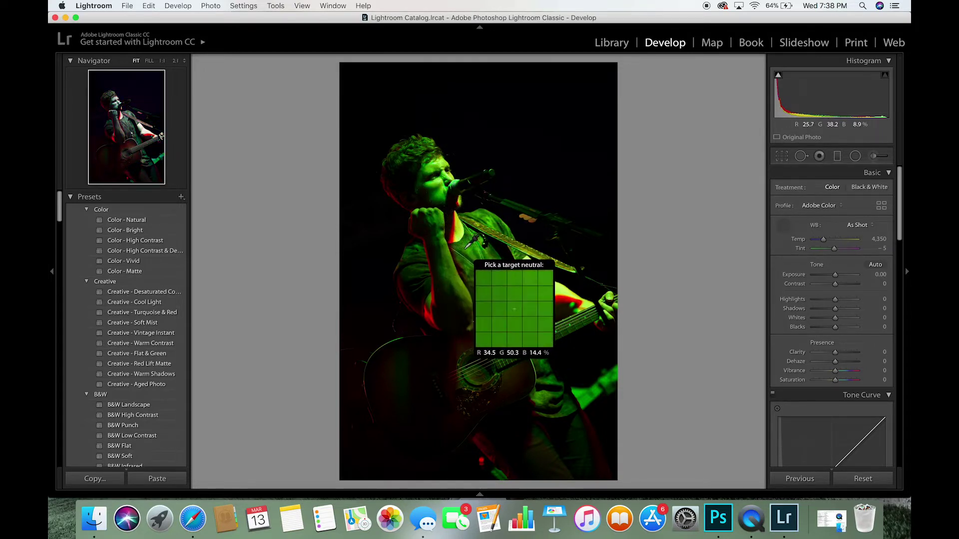
click(550, 283)
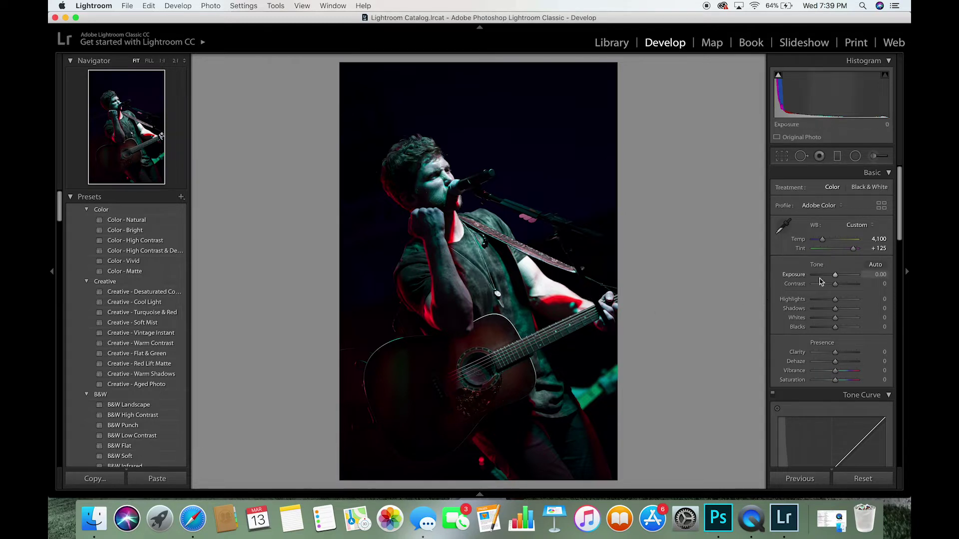
drag(836, 353, 836, 303)
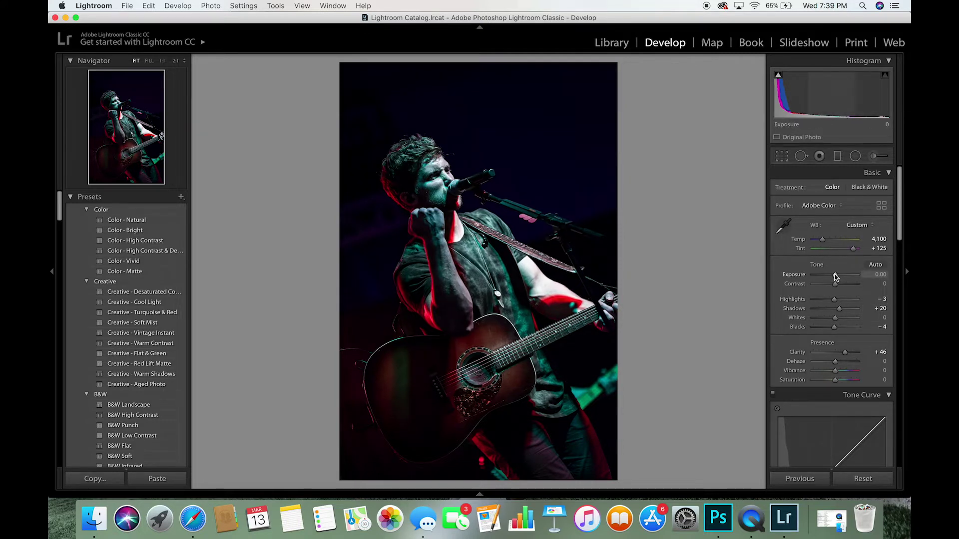
Raise Exposure to +0.25 and nudge the colour temperature slightly warmer.
drag(836, 275, 836, 275)
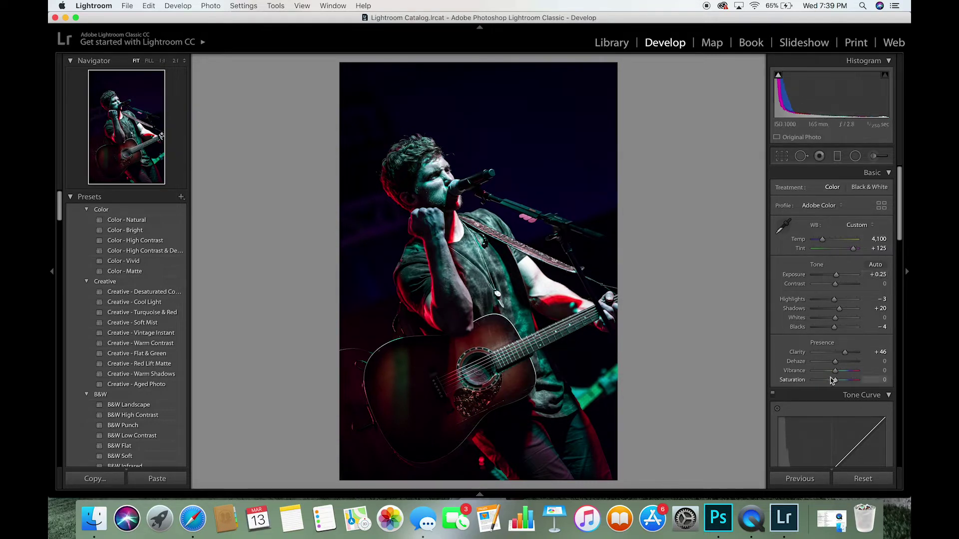
drag(823, 242, 823, 243)
scroll(809, 265, down, 10)
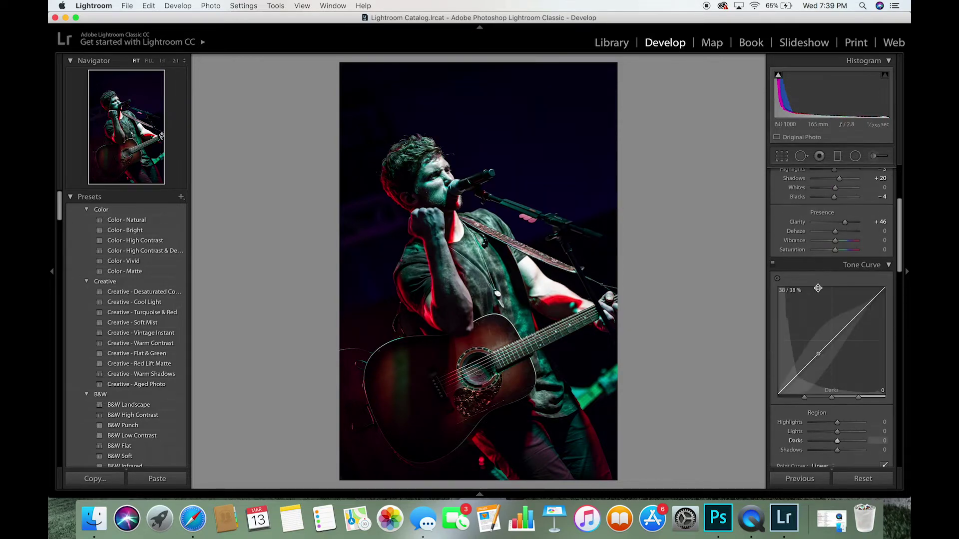
Set Calibration Red Primary Hue +42, Saturation −21, Green Hue −16 and Blue Hue +19.
scroll(796, 271, down, 10)
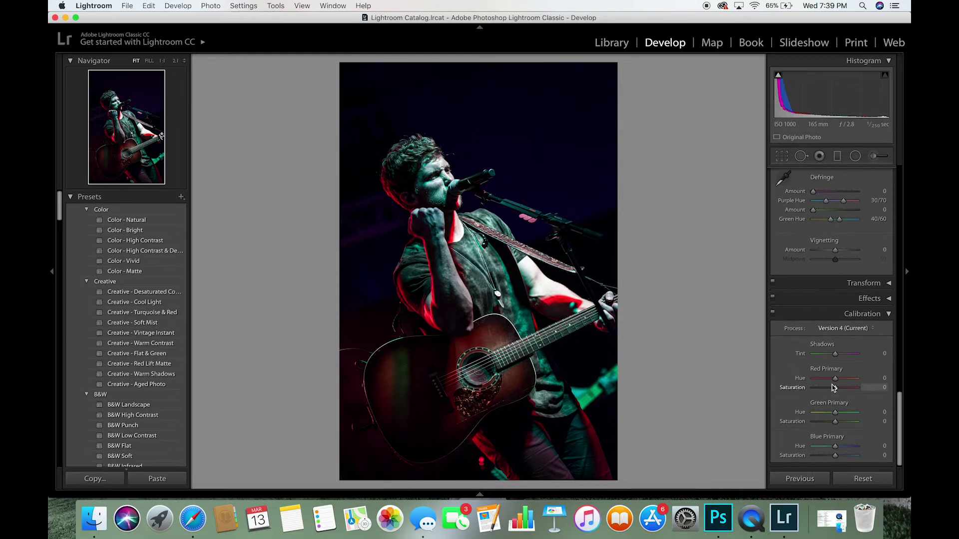
drag(836, 380, 832, 413)
mouse_move(835, 446)
mouse_down()
mouse_move(805, 449)
mouse_move(842, 450)
mouse_up()
drag(835, 388, 833, 389)
drag(835, 354, 838, 355)
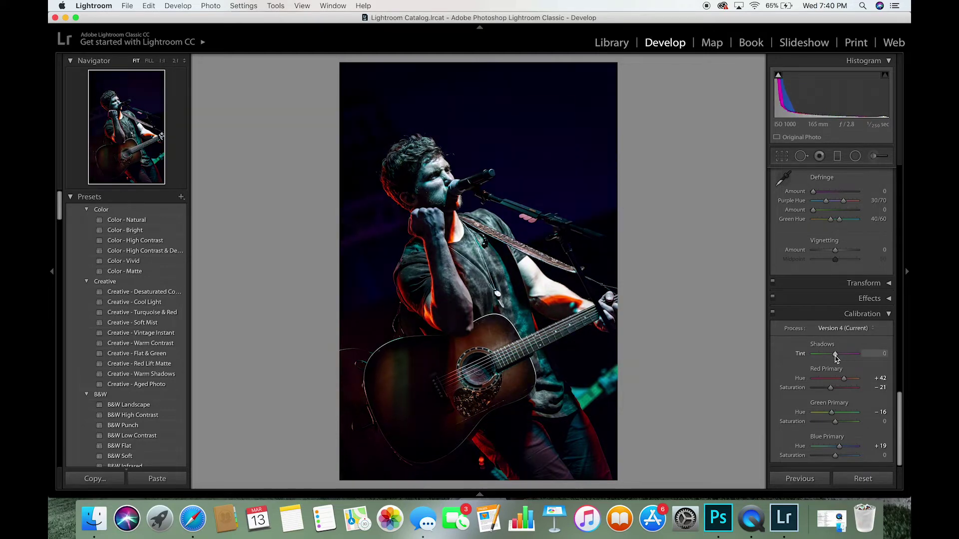
scroll(837, 359, up, 10)
scroll(837, 359, up, 5)
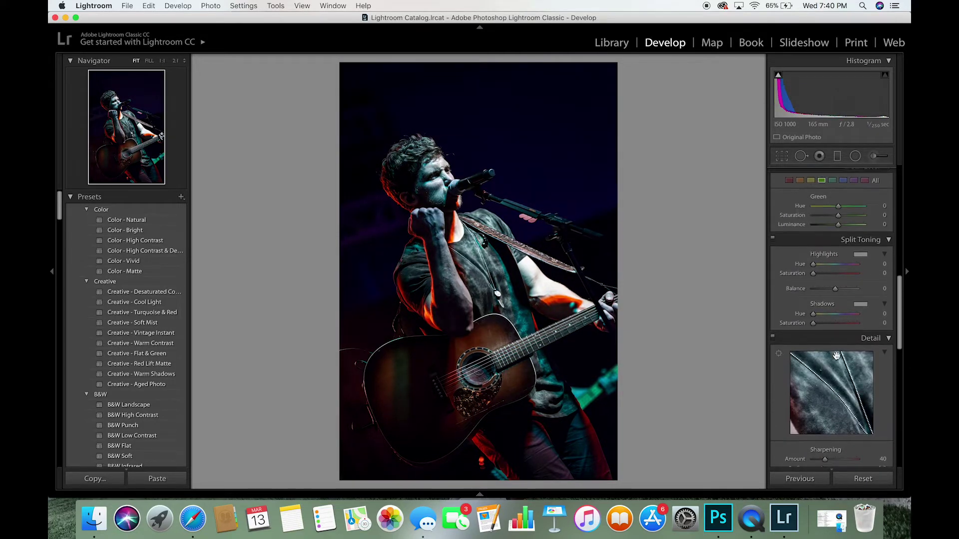
Tone highlights warm (Hue 54, Saturation 12) and shadows blue (Hue 252, Saturation 3).
mouse_move(813, 276)
mouse_down()
mouse_move(827, 278)
mouse_move(819, 268)
mouse_move(827, 281)
mouse_move(819, 277)
mouse_up()
click(842, 317)
mouse_move(813, 327)
mouse_down()
mouse_move(832, 318)
mouse_move(814, 318)
mouse_move(847, 320)
mouse_move(814, 326)
mouse_up()
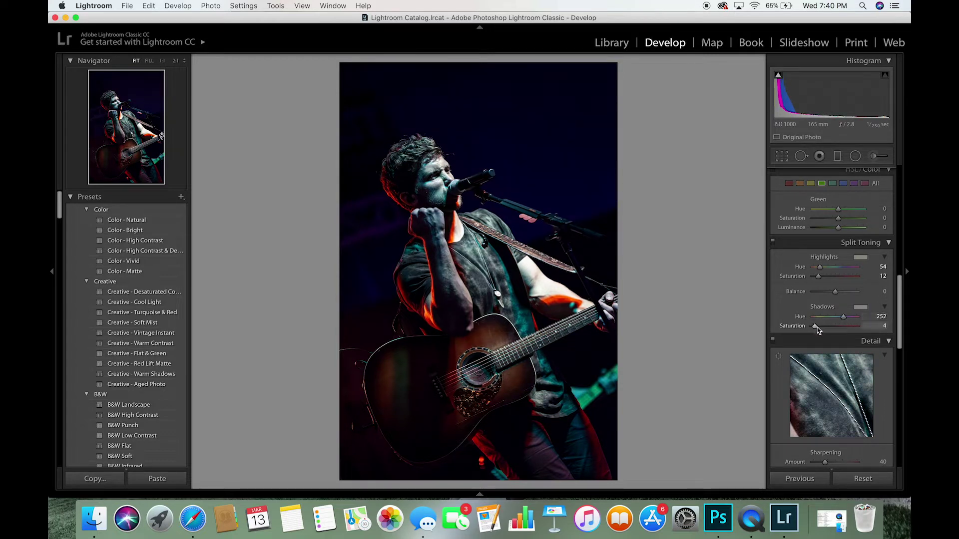
scroll(827, 273, up, 2)
click(789, 233)
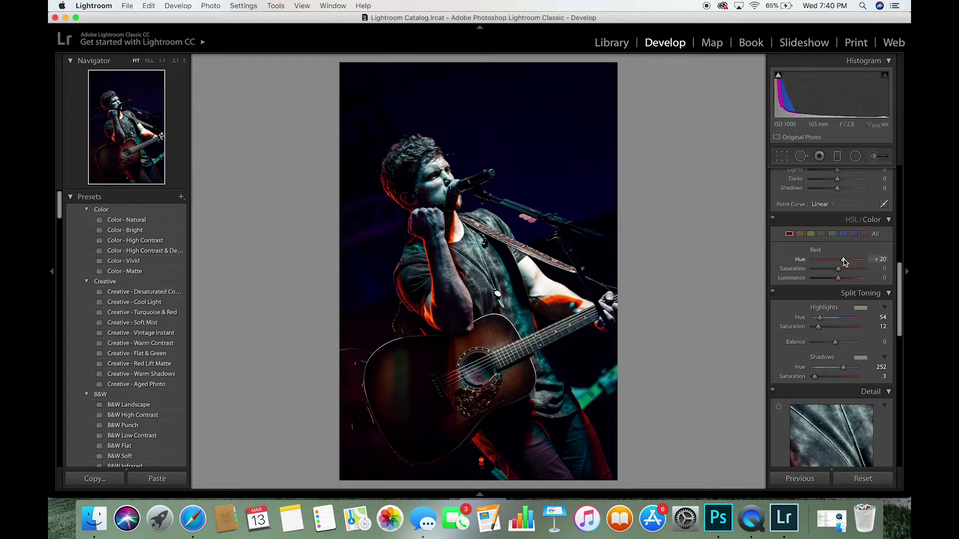
Desaturate the aqua tones and shift the green hue slightly.
click(832, 234)
mouse_move(838, 269)
mouse_down()
mouse_move(824, 269)
mouse_move(847, 260)
mouse_move(834, 280)
mouse_move(846, 285)
mouse_move(839, 278)
mouse_up()
click(823, 234)
click(824, 234)
Warm the oranges to Hue +22, Saturation +19 and cut Yellow Saturation to −47.
click(799, 234)
mouse_move(838, 260)
mouse_down()
mouse_move(830, 261)
mouse_move(844, 261)
mouse_move(845, 273)
mouse_up()
click(811, 234)
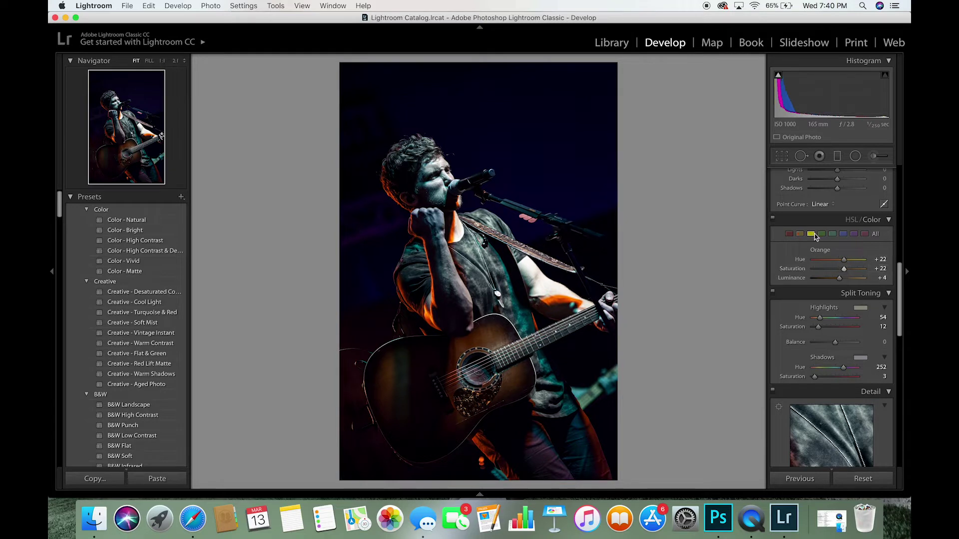
drag(855, 271, 846, 263)
Deepen blues to Hue +30, Saturation +27 and move Red Hue to −23.
click(843, 234)
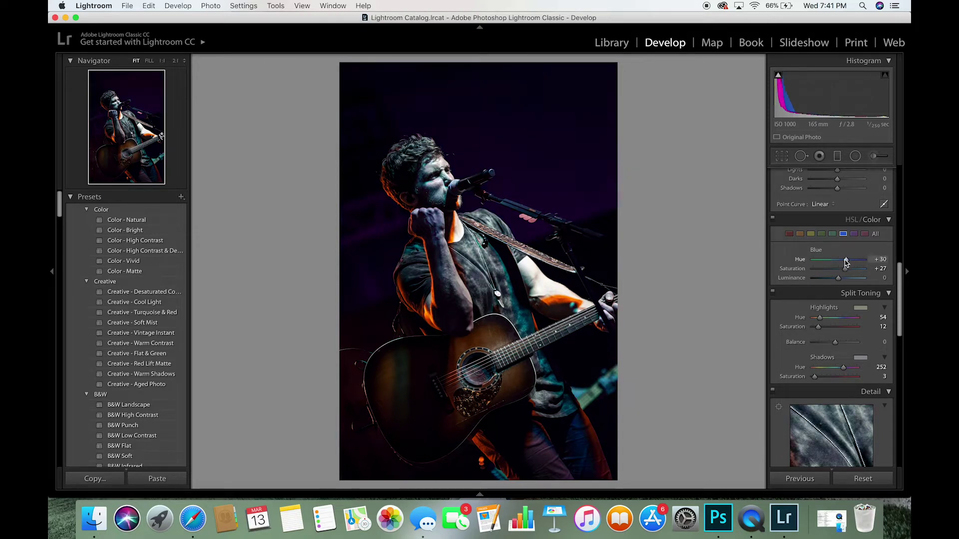
click(800, 234)
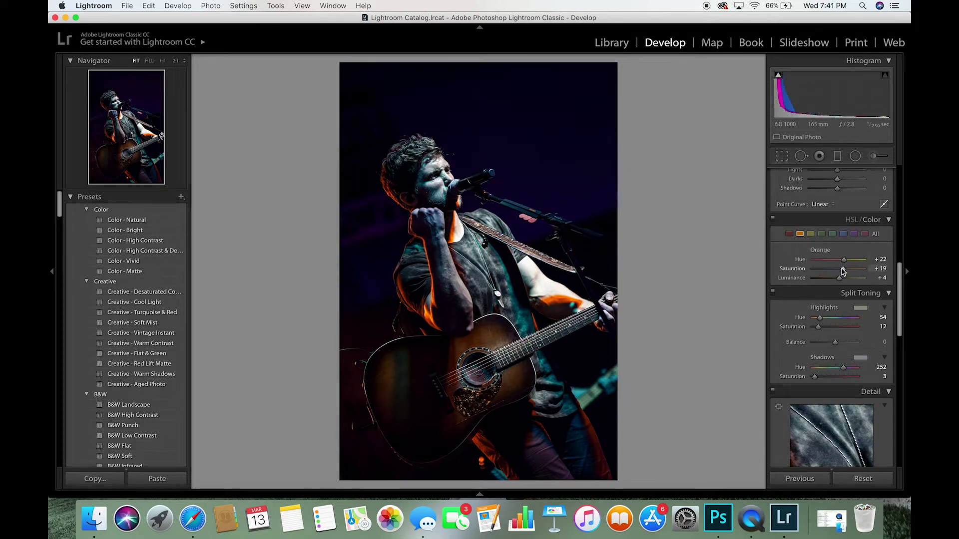
click(789, 234)
drag(845, 260, 836, 259)
scroll(837, 261, up, 10)
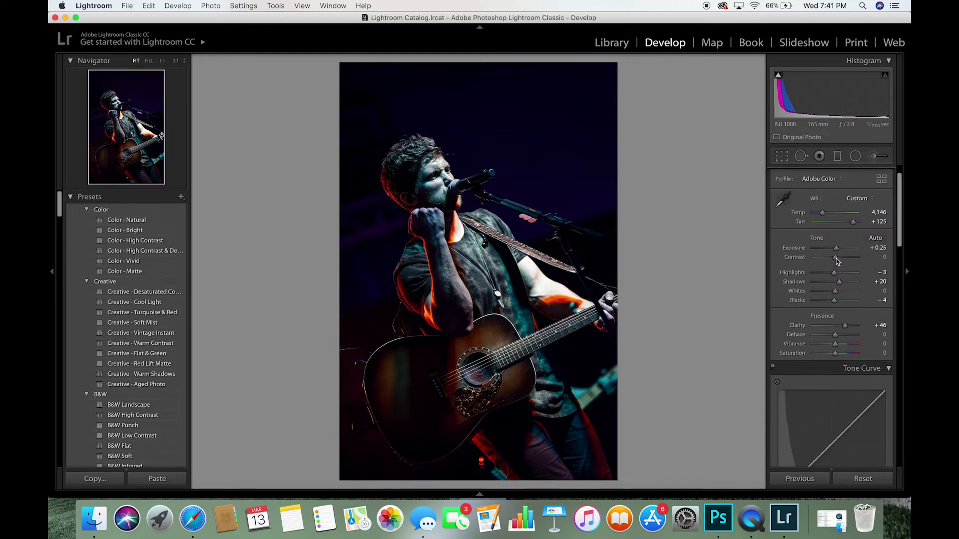
Add graduated filters at the bottom and top at Exposure −0.54 with zero clarity.
key(m)
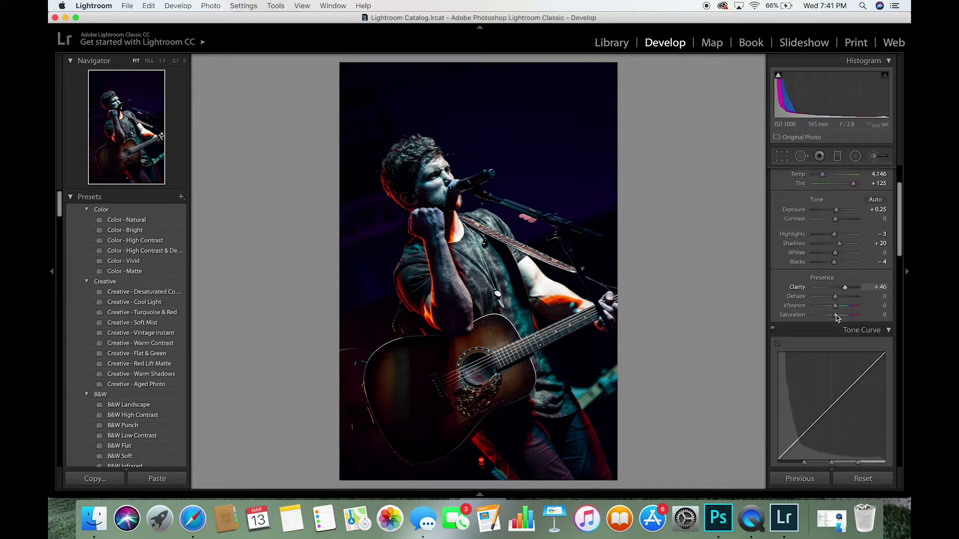
drag(558, 435, 515, 235)
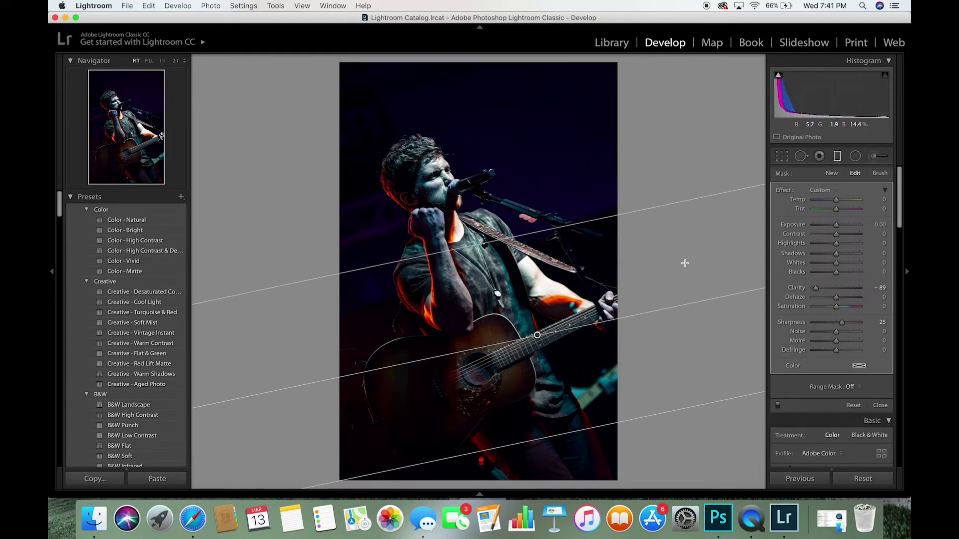
double_click(815, 288)
drag(836, 224, 833, 226)
drag(645, 311, 643, 306)
drag(537, 335, 575, 391)
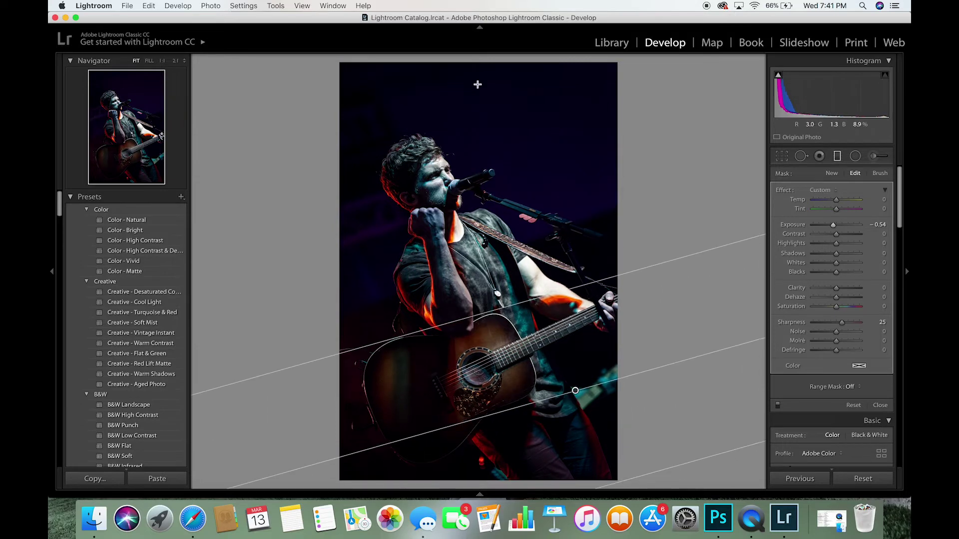
drag(477, 82, 491, 126)
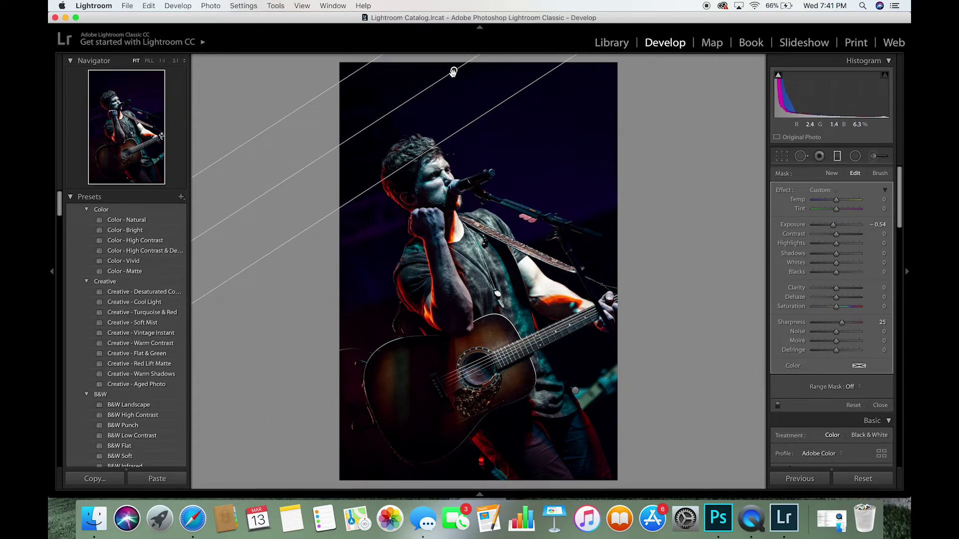
Add a rotated radial filter around the singer darkening the outside to Exposure −0.67.
click(855, 156)
drag(506, 273, 599, 449)
drag(625, 380, 594, 439)
double_click(816, 288)
drag(836, 225, 832, 225)
drag(609, 216, 628, 208)
drag(398, 83, 393, 71)
drag(477, 271, 478, 259)
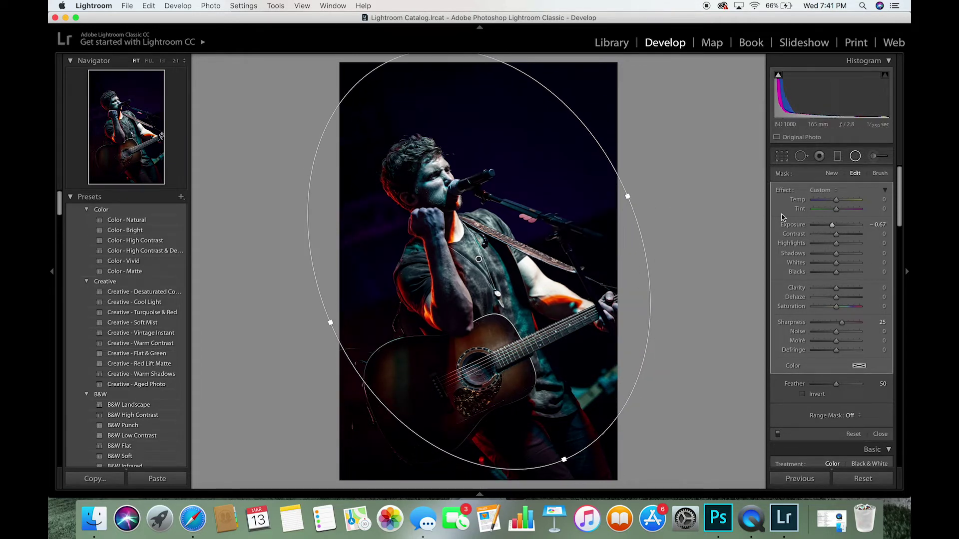
click(855, 155)
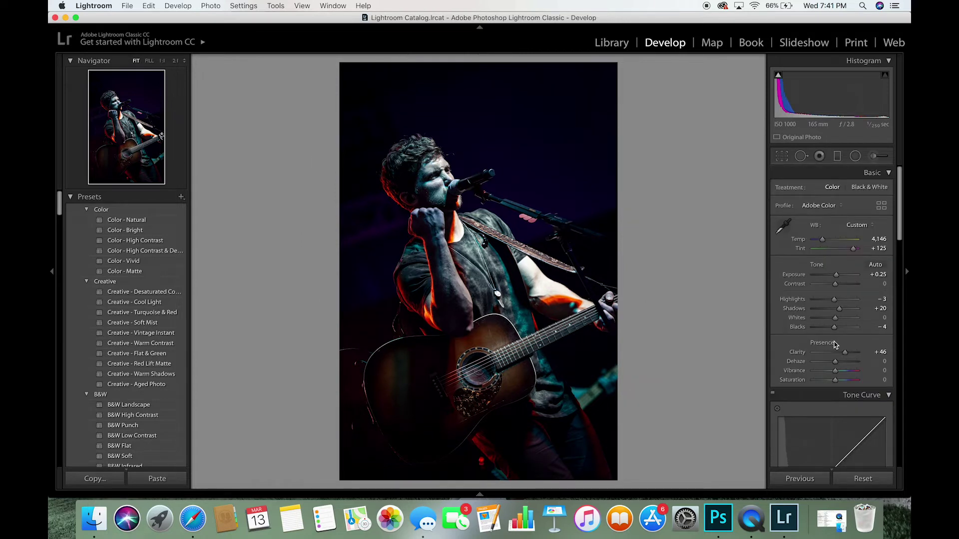
scroll(835, 344, down, 1)
Pull back the magenta hue and saturation and check the before/after view.
drag(836, 364, 838, 358)
scroll(839, 358, down, 15)
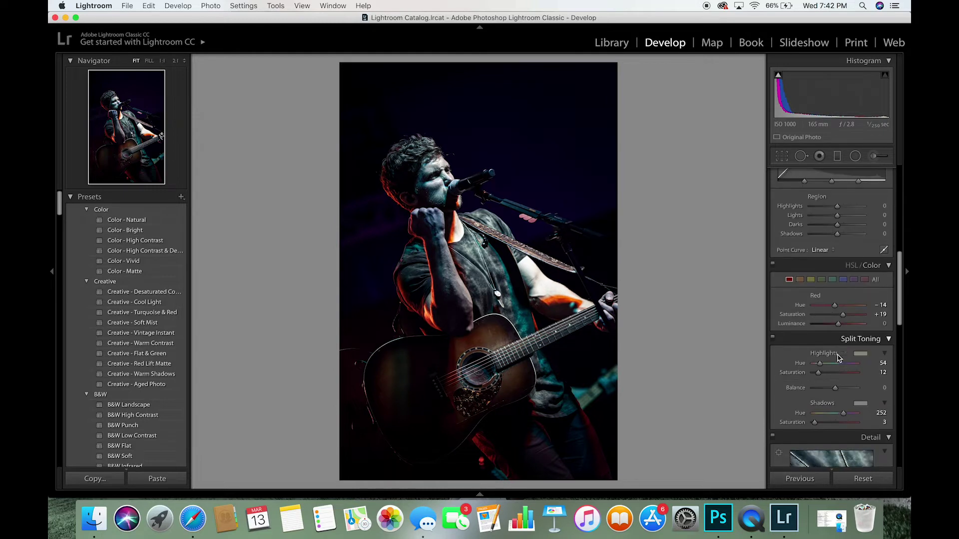
click(864, 239)
drag(850, 265, 839, 265)
mouse_move(838, 274)
mouse_down()
mouse_move(828, 277)
mouse_move(851, 274)
mouse_move(839, 273)
mouse_move(839, 286)
mouse_up()
key(y)
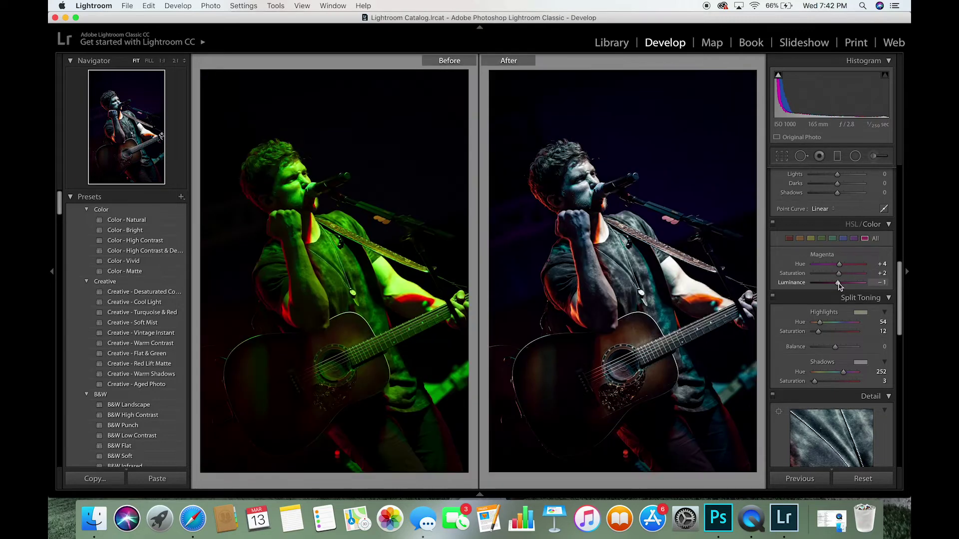
key(y)
Push Purple Hue to −95 and raise the highlight toning saturation to 28.
click(854, 239)
drag(838, 264, 846, 265)
mouse_move(839, 273)
mouse_down()
mouse_move(827, 283)
mouse_move(840, 285)
mouse_up()
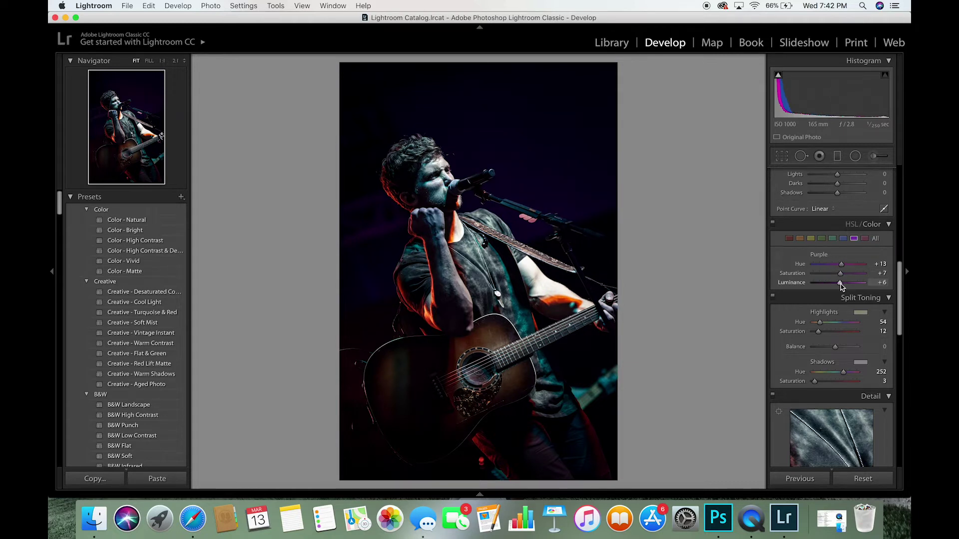
drag(819, 332, 826, 335)
drag(816, 266, 810, 265)
Inspect the singer at full size, then fine-tune the blues to Saturation +47, Luminance −76.
click(501, 150)
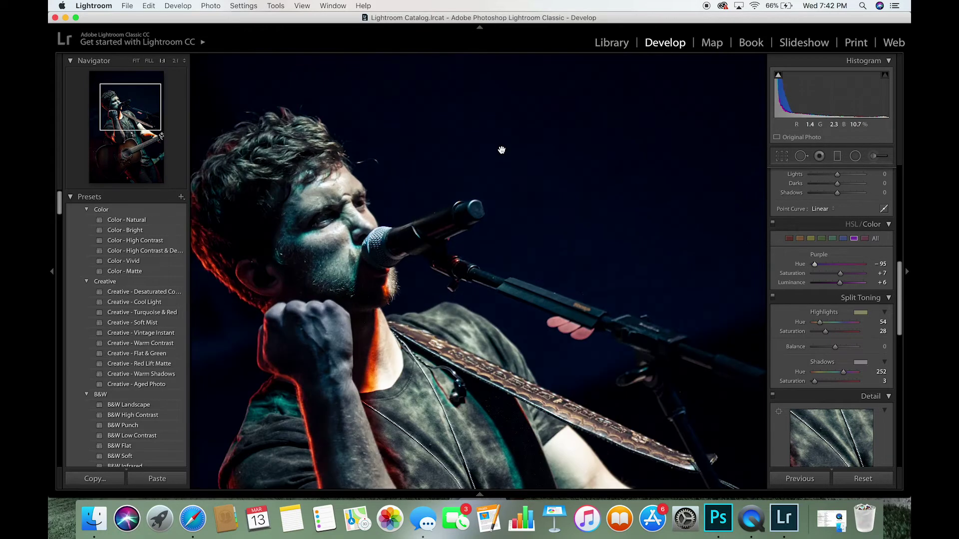
drag(537, 150, 510, 175)
drag(453, 169, 588, 179)
click(589, 180)
click(843, 238)
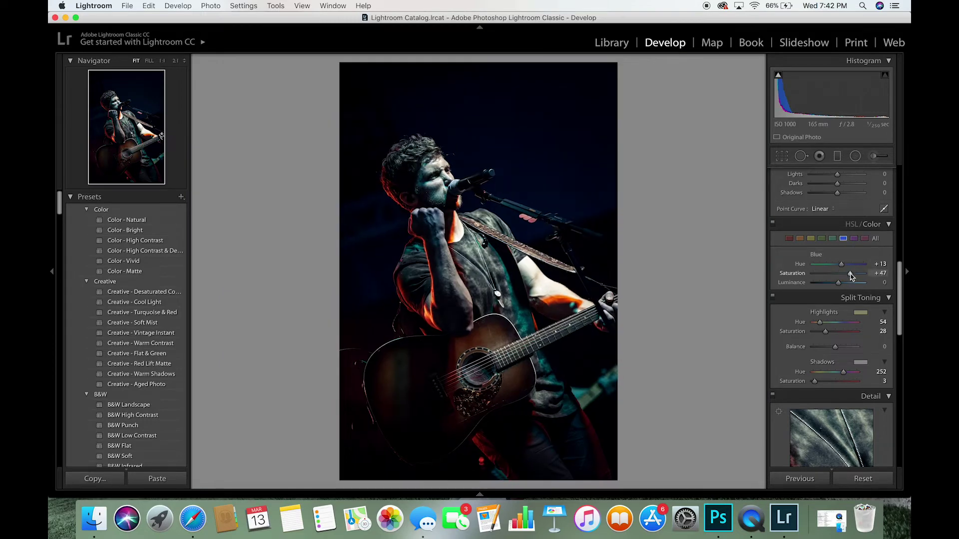
drag(841, 264, 848, 288)
scroll(844, 350, down, 10)
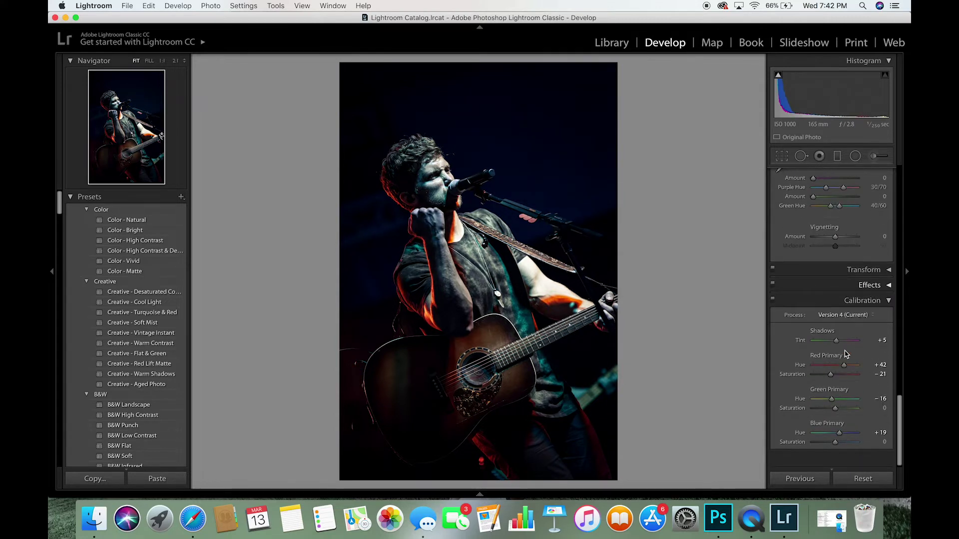
Set Blue Primary Hue +27, Saturation +2 and view the singer's face at 1:1.
mouse_move(839, 446)
mouse_down()
mouse_move(825, 455)
mouse_move(838, 455)
mouse_up()
click(487, 200)
drag(535, 320, 546, 242)
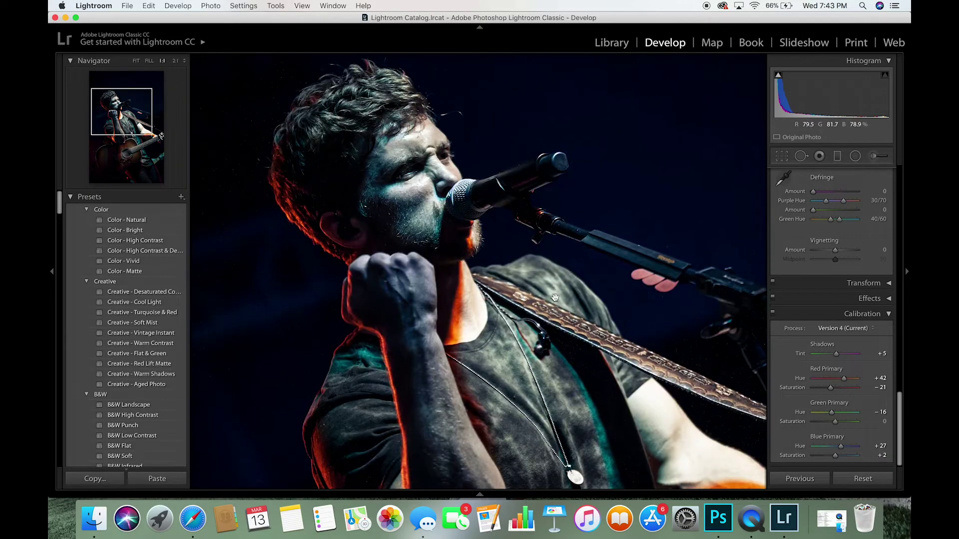
scroll(856, 200, up, 10)
Brush a mask over the singer's cheek with zero clarity and sharpness, slightly warmed and desaturated.
key(k)
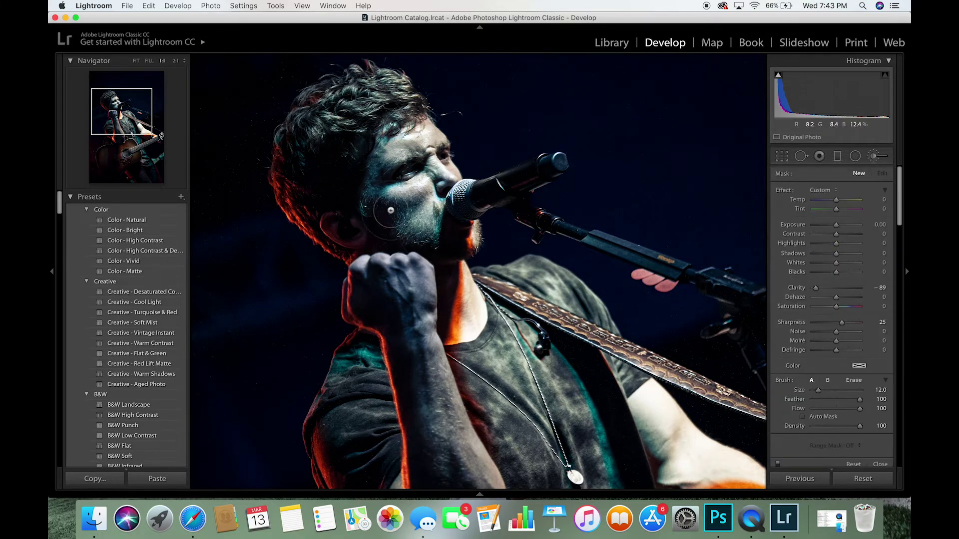
drag(391, 211, 433, 233)
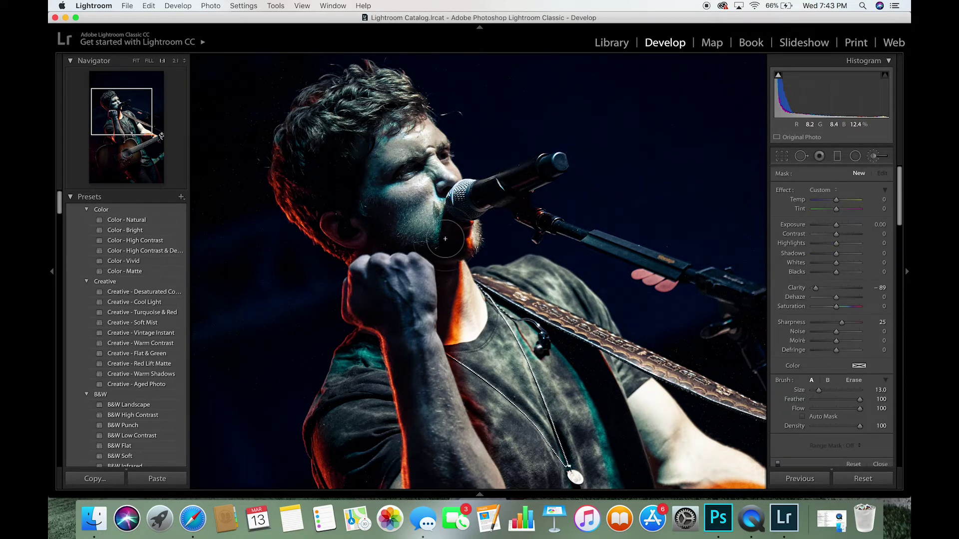
double_click(815, 289)
double_click(842, 322)
drag(836, 200, 837, 202)
drag(836, 306, 828, 307)
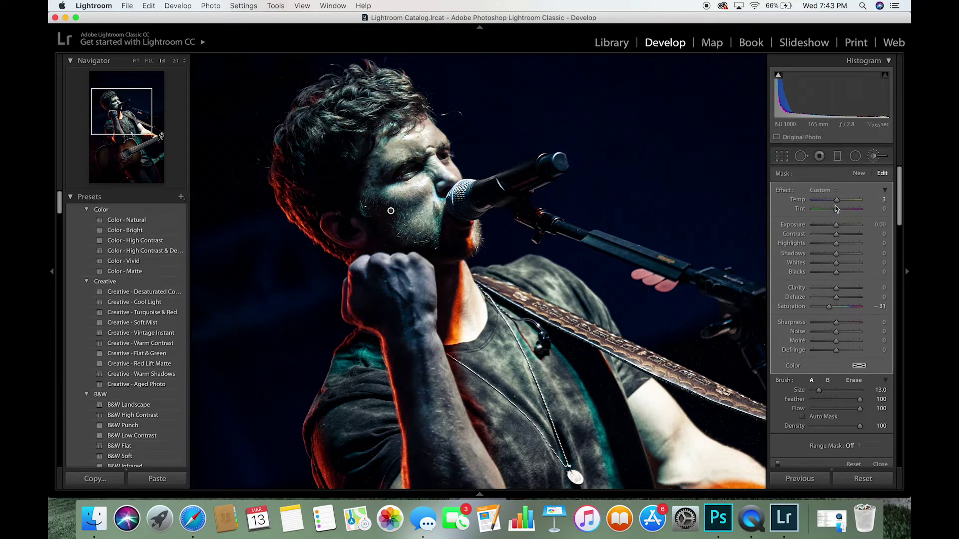
Finish the face mask at Tint 3, Saturation −23, Shadows 19, Highlights 7 and compare before/after.
drag(840, 211, 839, 213)
drag(828, 306, 833, 309)
drag(836, 253, 839, 246)
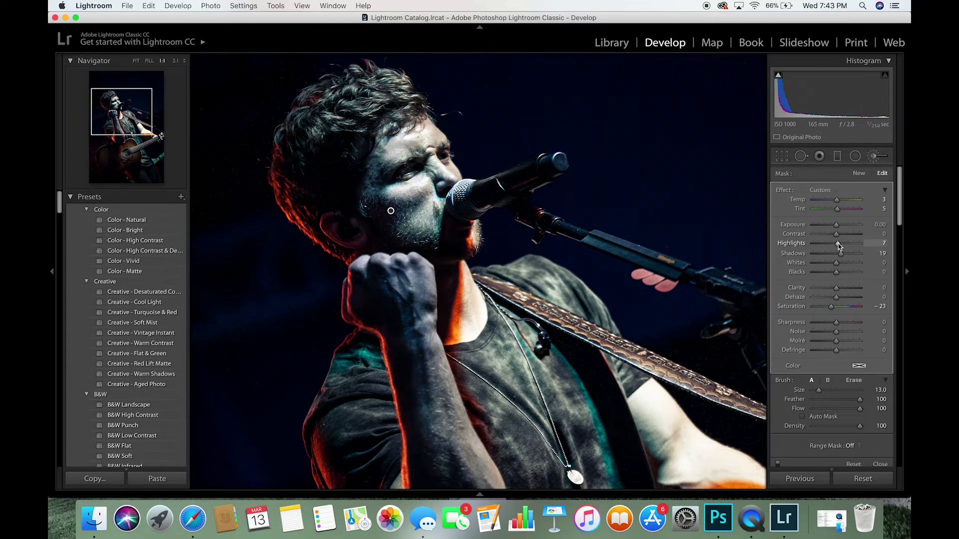
drag(838, 209, 837, 210)
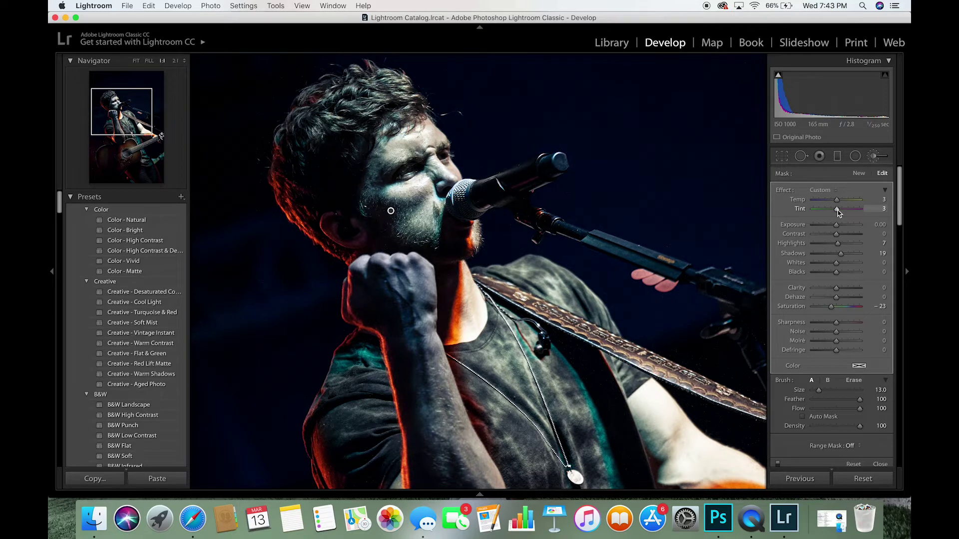
click(875, 156)
key(y)
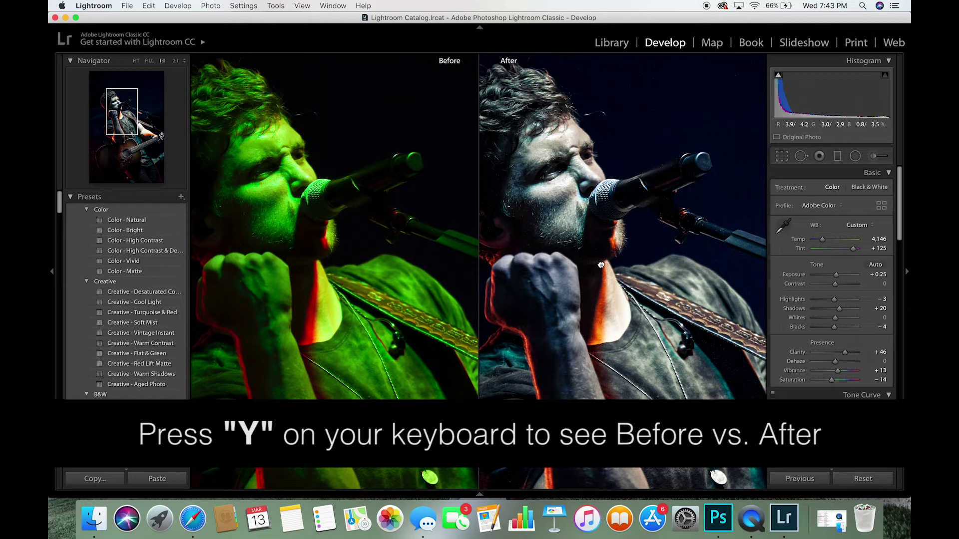
Raise the Calibration Shadows Tint to +11 and compare before and after.
click(600, 264)
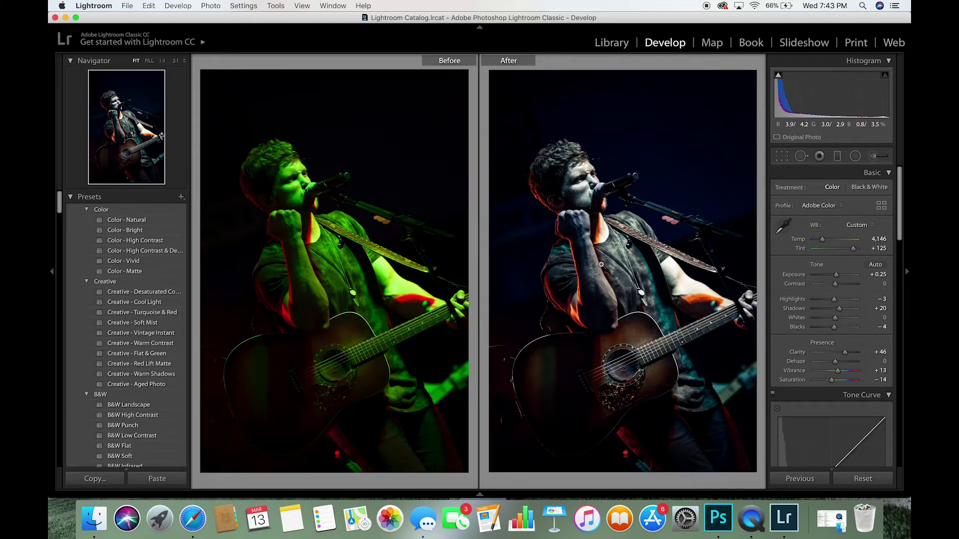
key(y)
scroll(782, 325, down, 10)
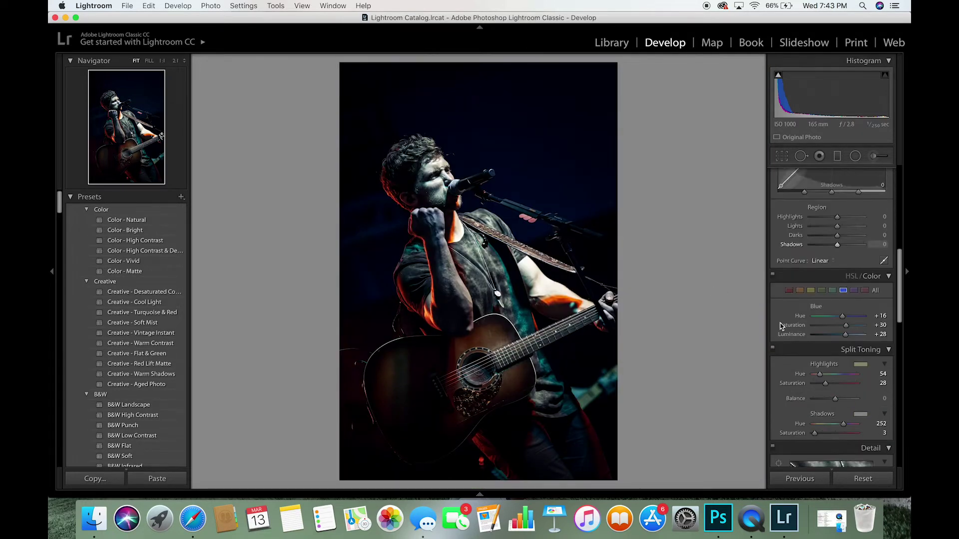
scroll(781, 325, down, 3)
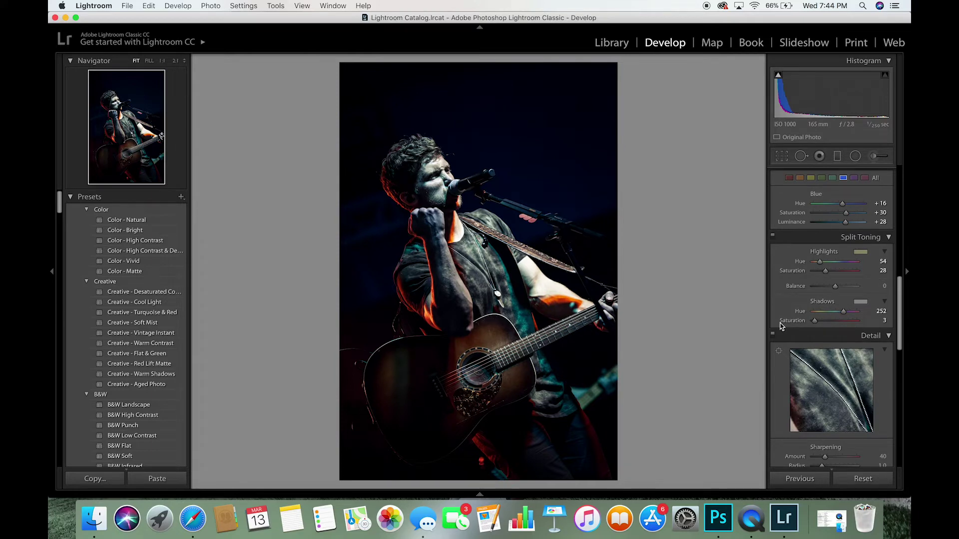
scroll(782, 326, down, 8)
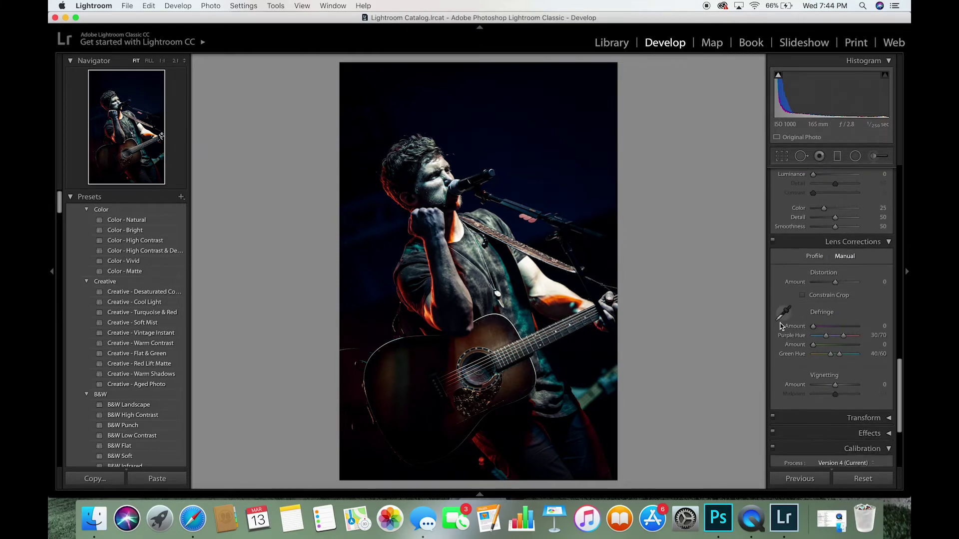
scroll(782, 326, down, 4)
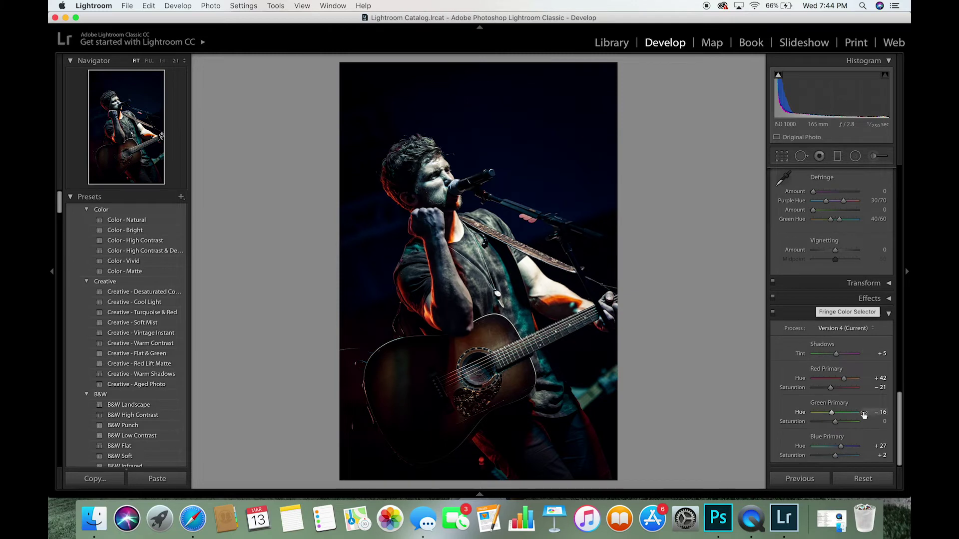
drag(836, 354, 837, 355)
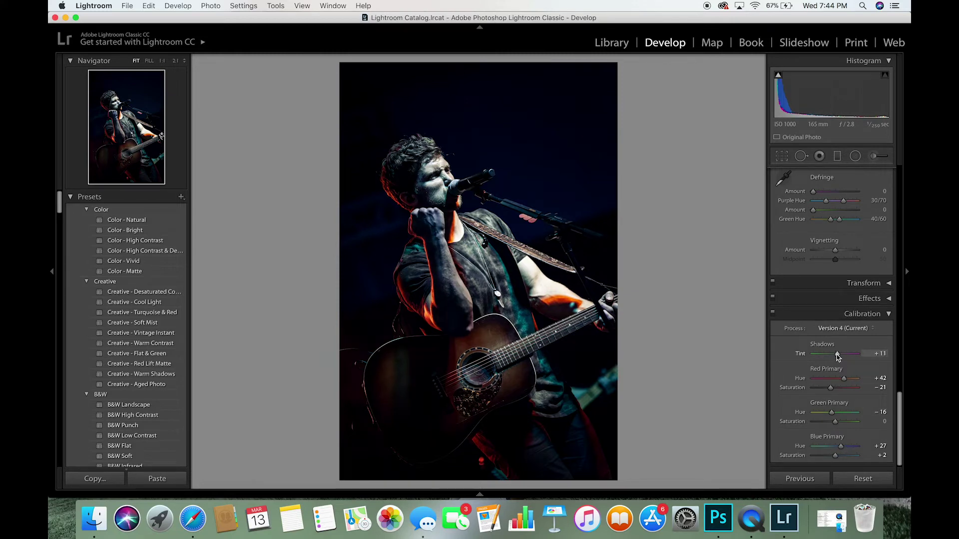
key(y)
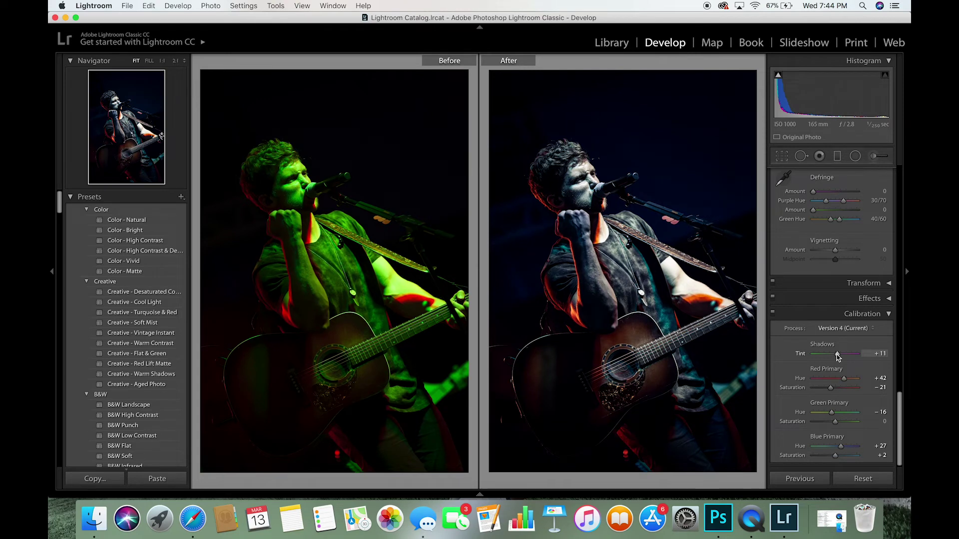
Set Orange Hue +30 and Luminance +7, then inspect the photo at full size.
scroll(838, 356, up, 15)
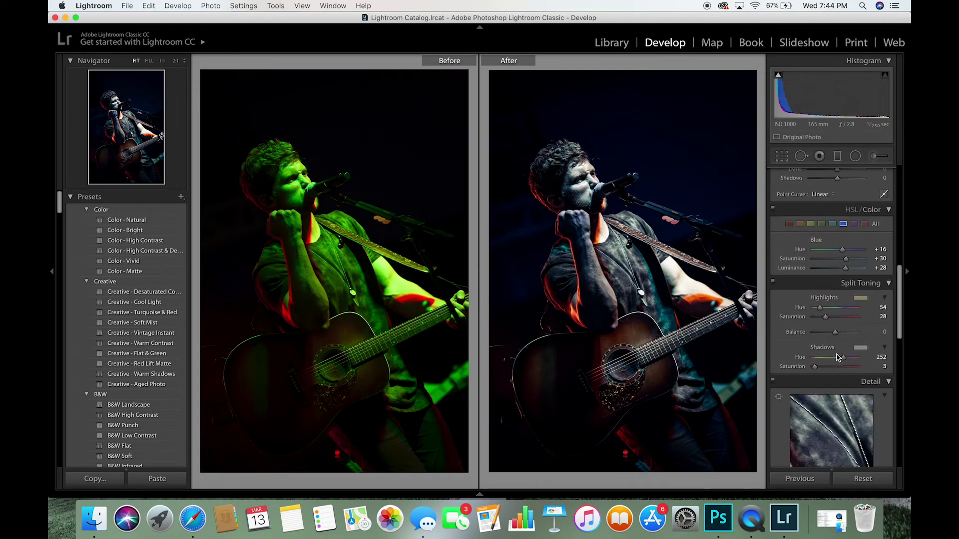
scroll(829, 366, down, 8)
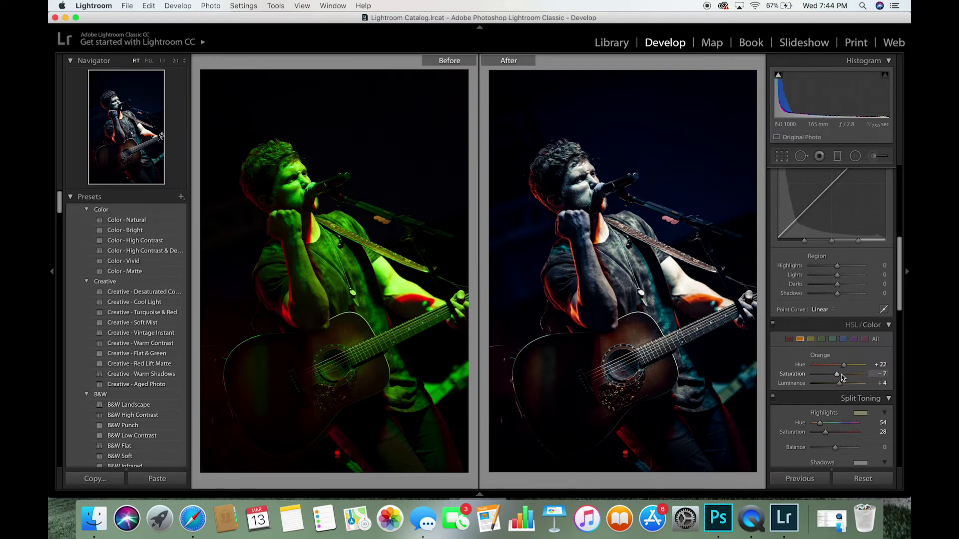
mouse_move(844, 365)
mouse_down()
mouse_move(832, 365)
mouse_move(849, 368)
mouse_up()
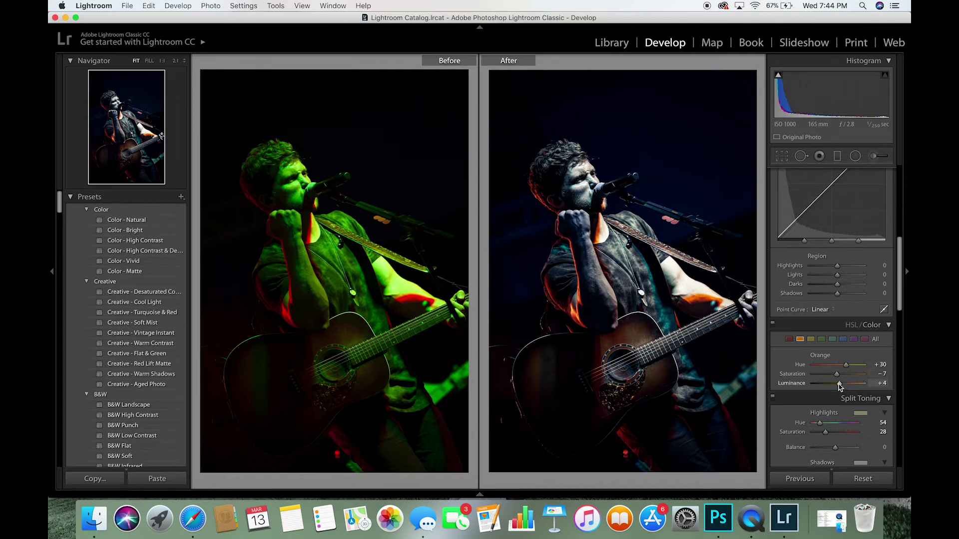
key(y)
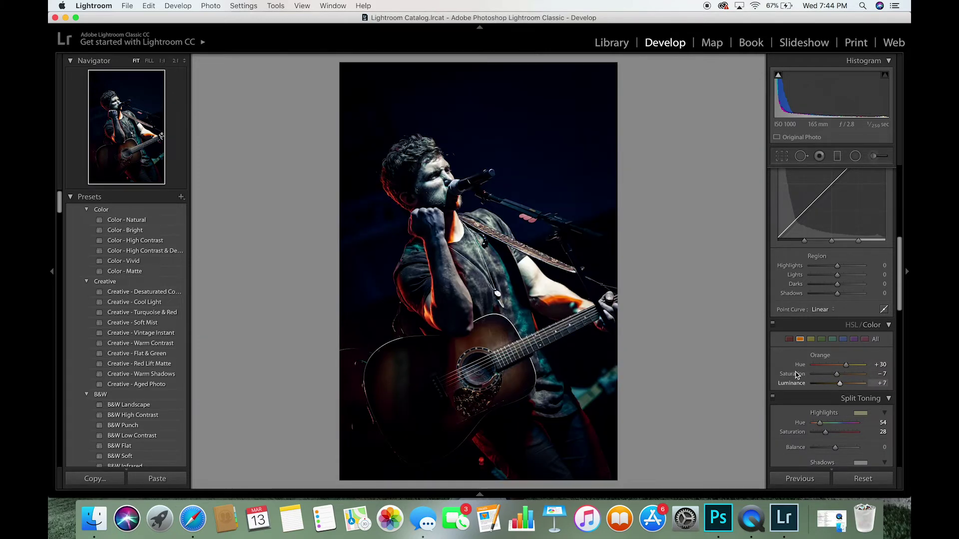
click(495, 302)
Check the singer's face zoomed in, then lift Shadows to +41.
drag(409, 131, 485, 304)
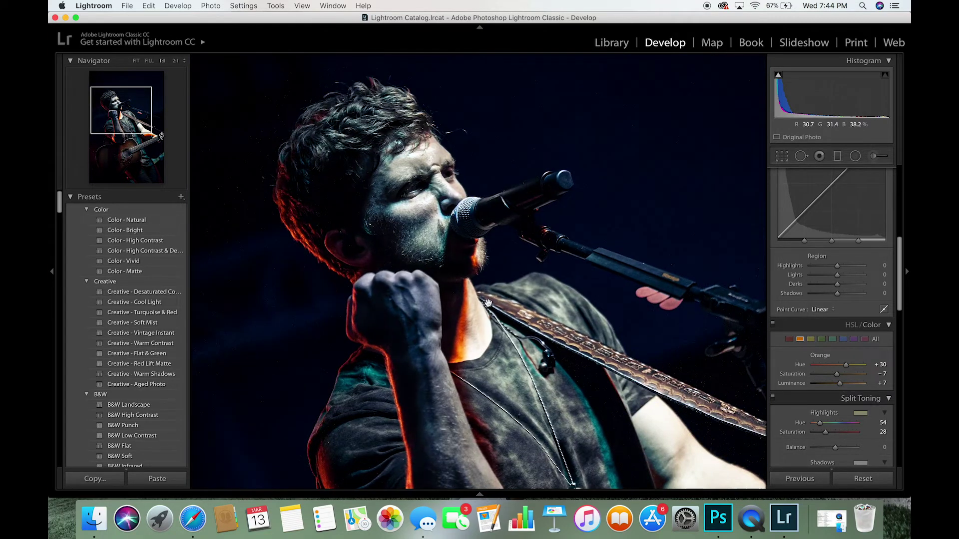
click(576, 255)
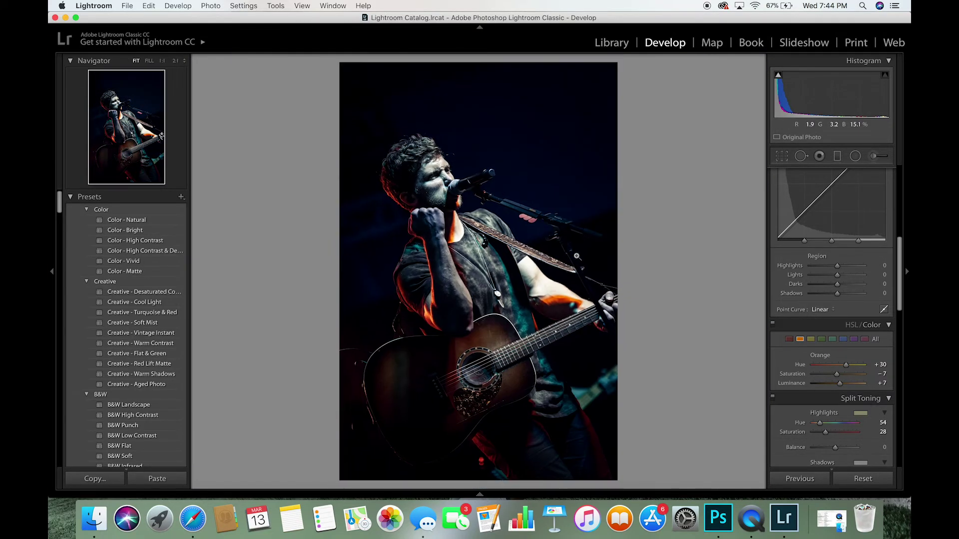
scroll(839, 236, up, 10)
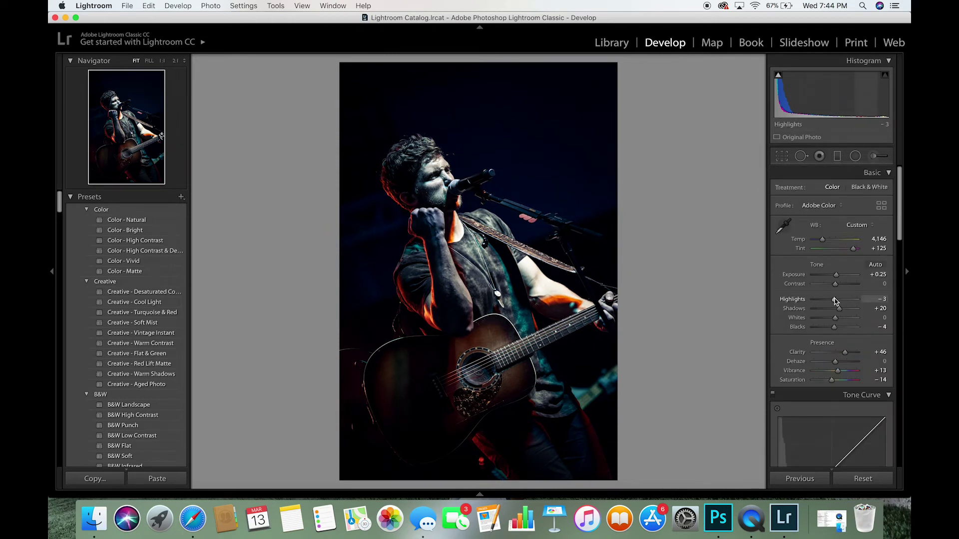
drag(835, 327, 846, 311)
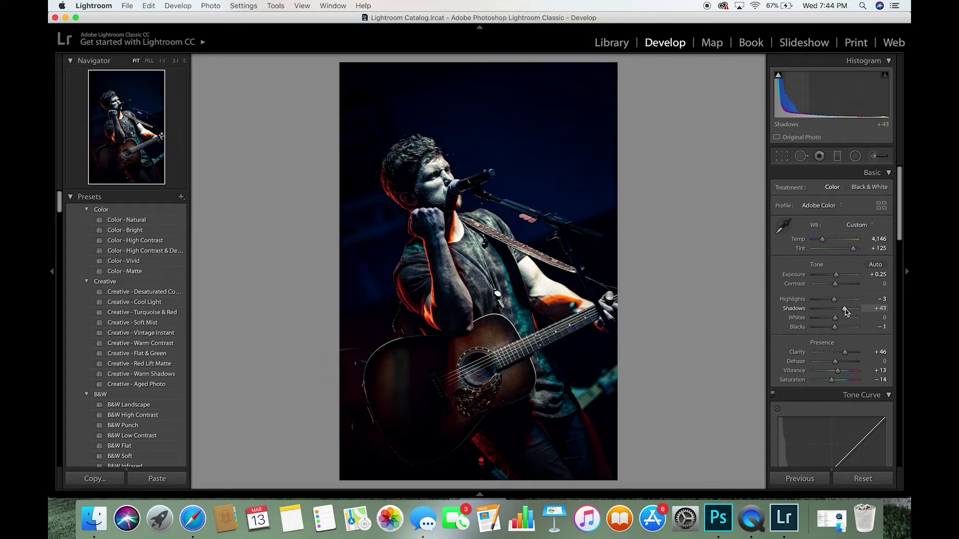
Add luminance noise reduction 14 and Contrast +7, then compare with the original.
scroll(846, 311, down, 15)
drag(813, 355, 819, 356)
scroll(835, 297, up, 15)
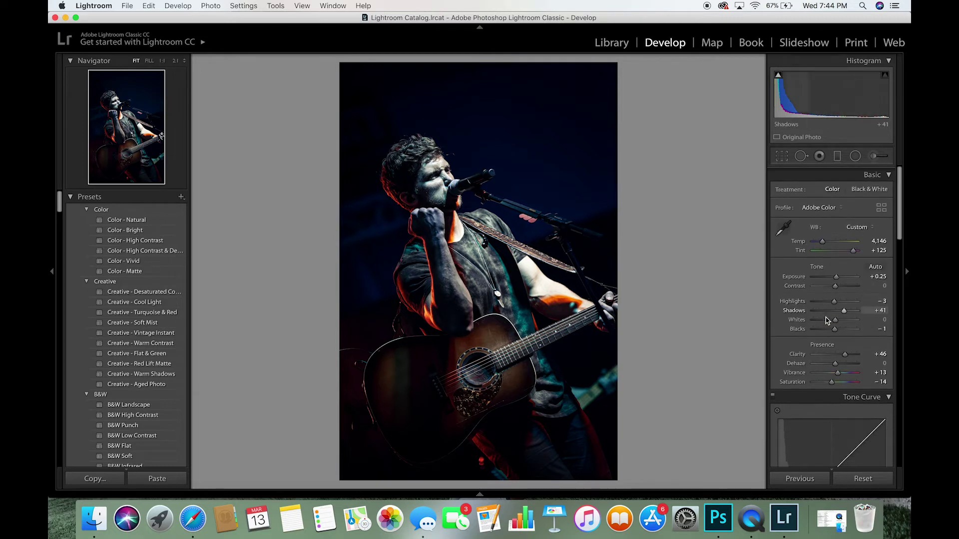
drag(834, 283, 836, 285)
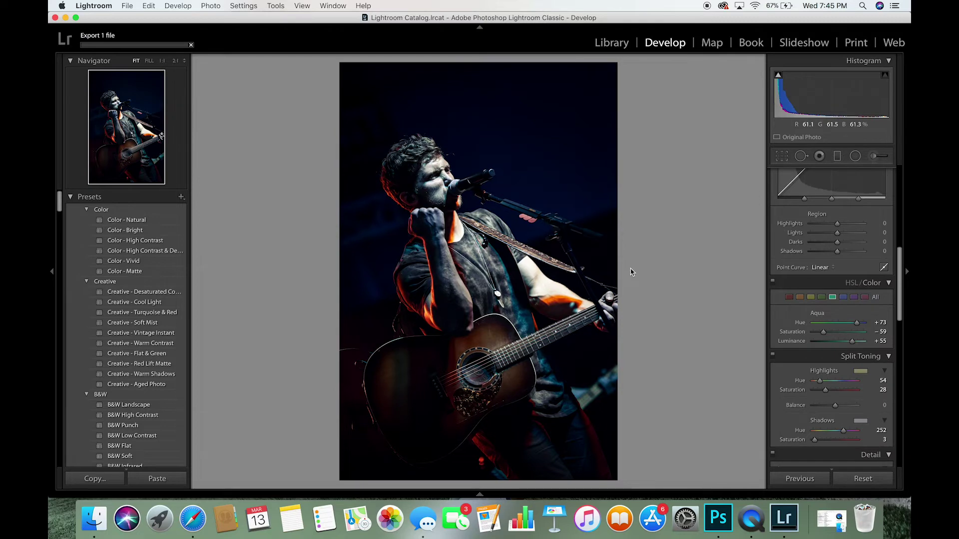
key(y)
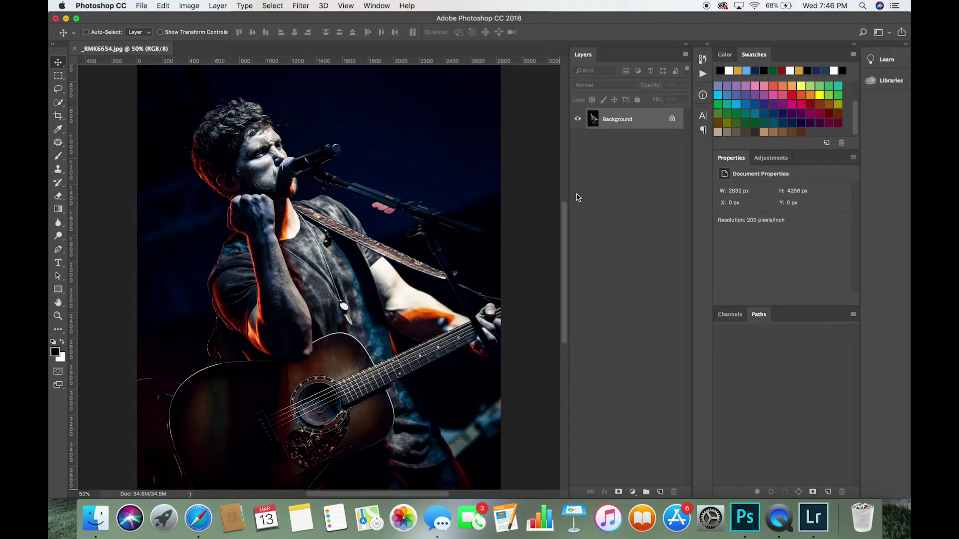
Unlock the background layer and add a Color Lookup adjustment layer.
key(super+minus)
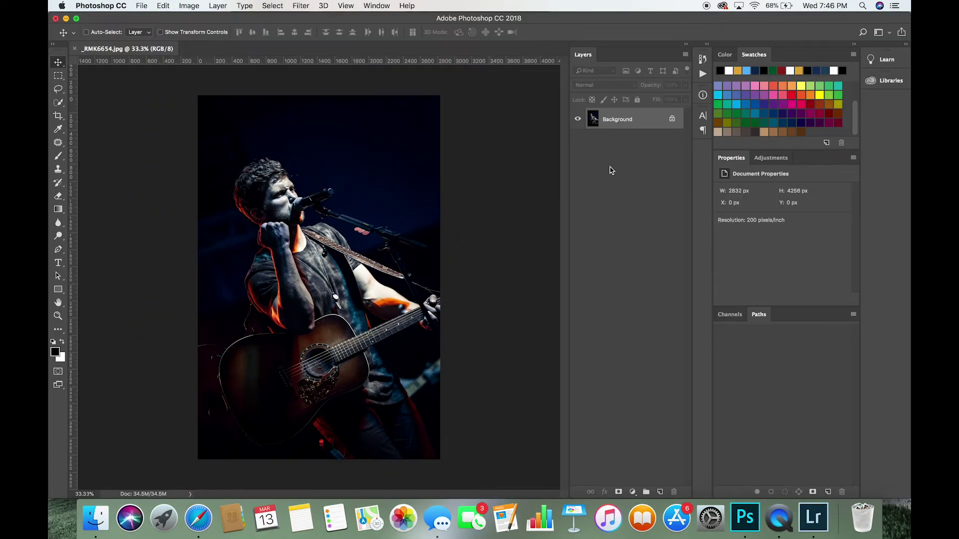
click(671, 119)
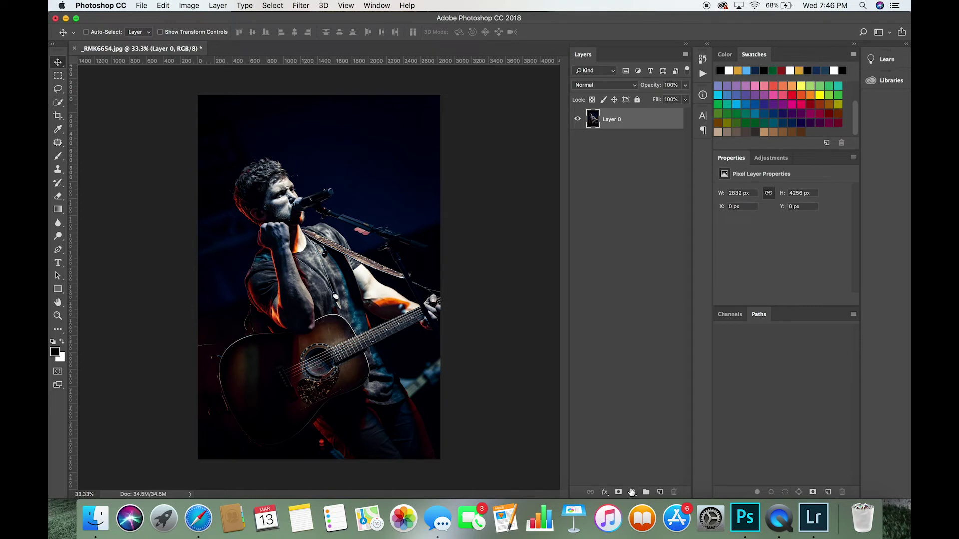
click(632, 492)
click(652, 424)
Try the Fuji ETERNA 250D and F125 looks, settling on Fuji F125 Kodak 2395.
click(780, 191)
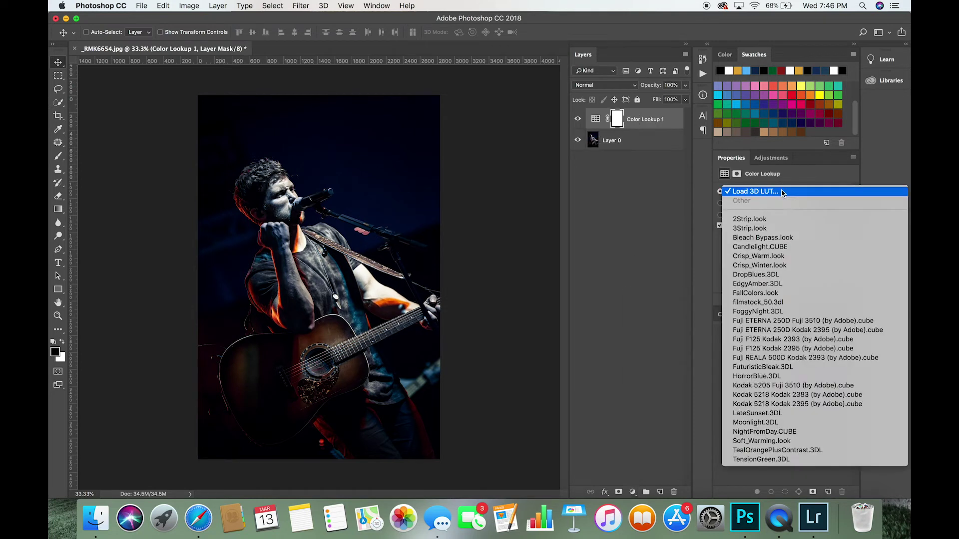
click(772, 321)
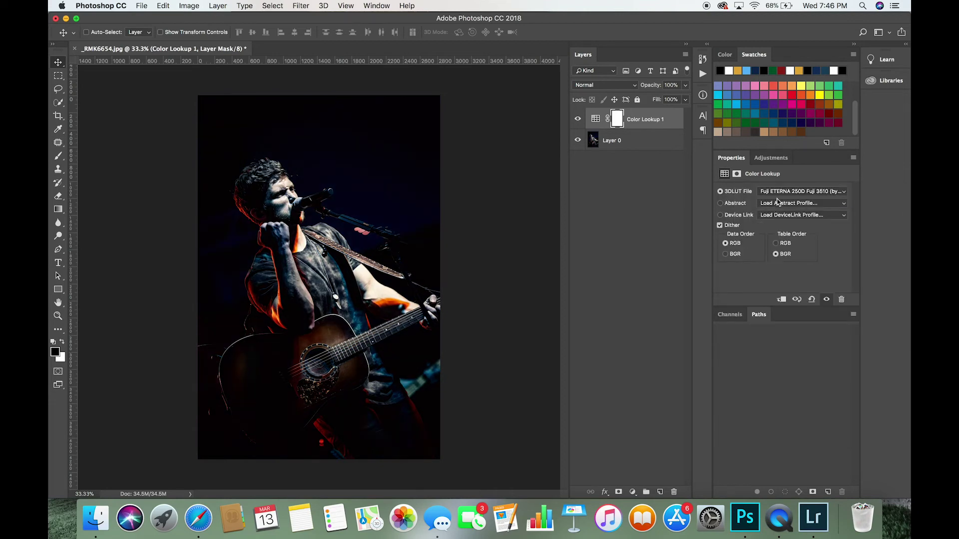
click(779, 192)
click(779, 198)
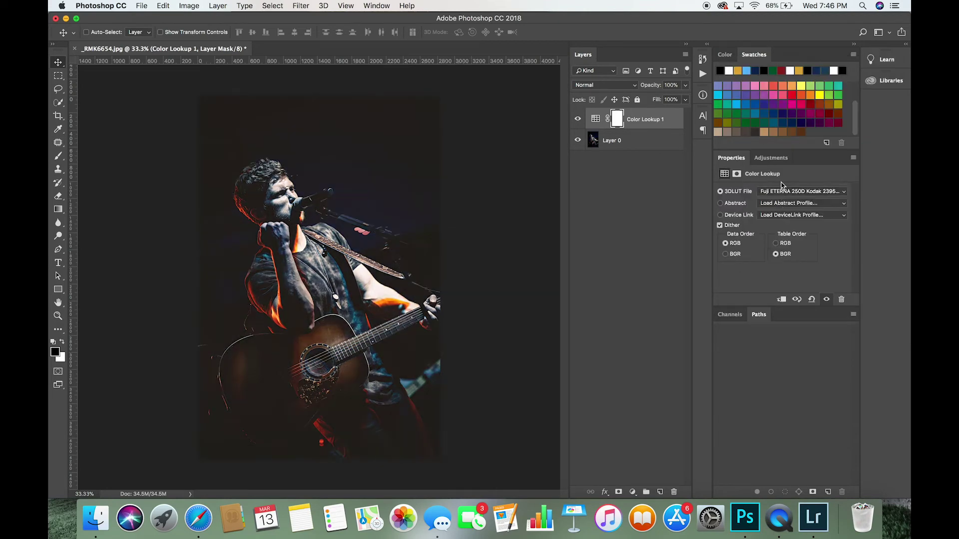
click(777, 194)
click(778, 199)
click(777, 195)
click(780, 199)
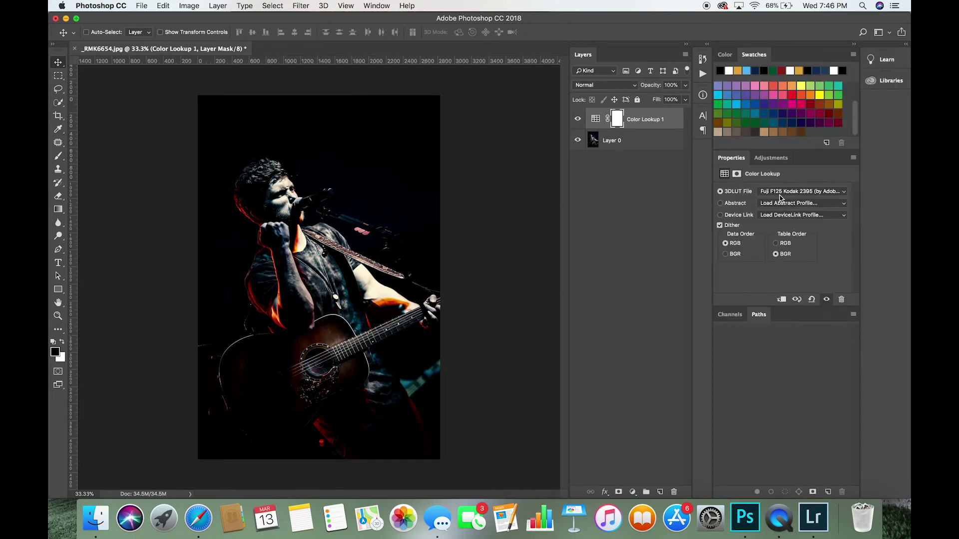
click(783, 195)
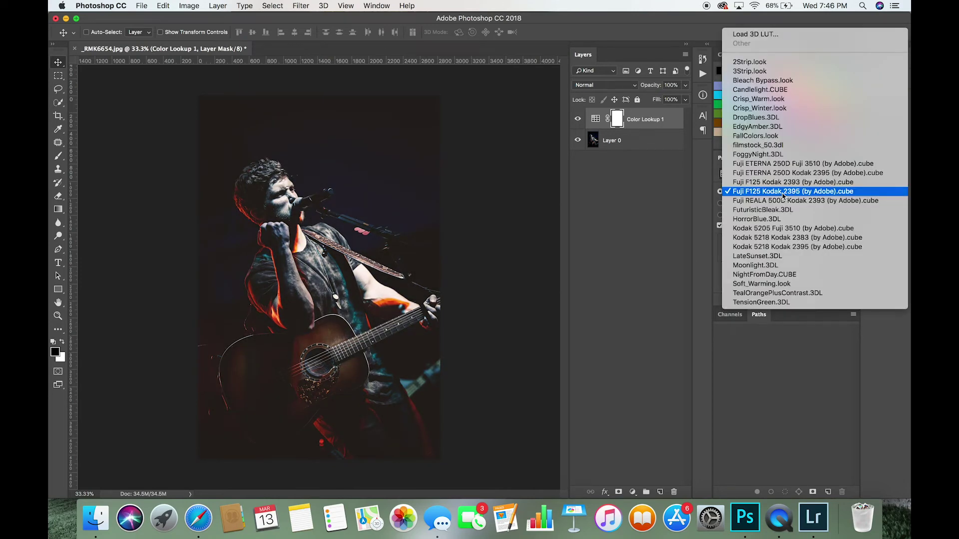
click(618, 187)
Fade Color Lookup 1 to 46% opacity and toggle it to compare.
drag(685, 85, 661, 98)
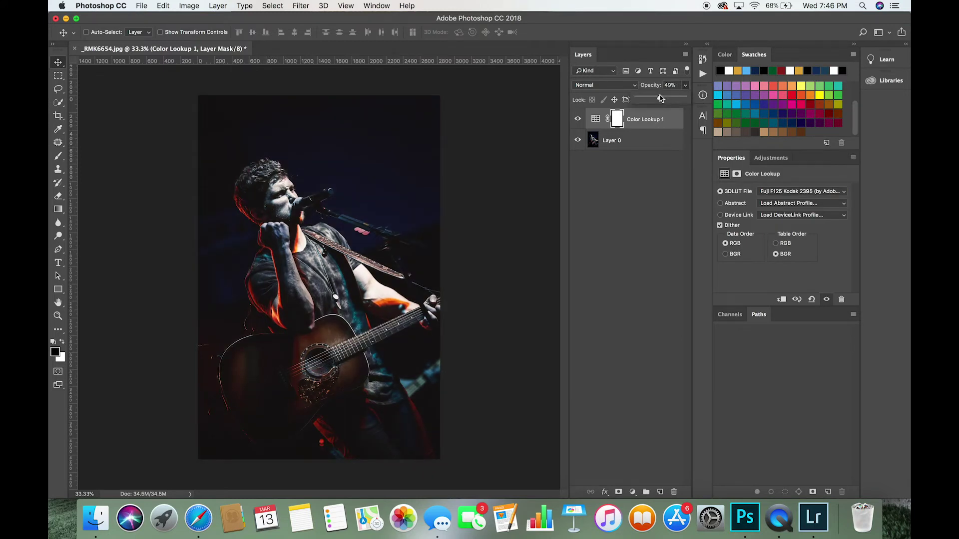
click(578, 119)
click(578, 120)
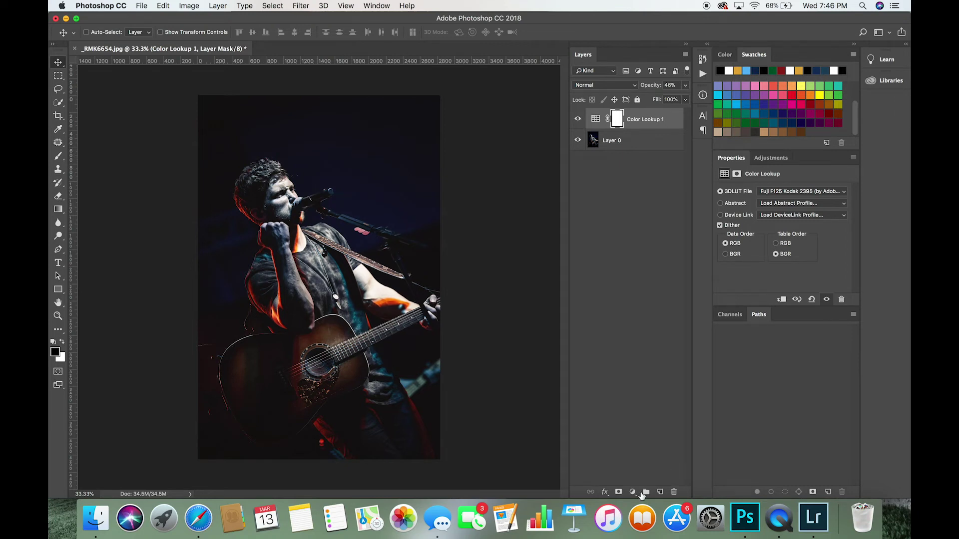
click(635, 492)
Add Color Lookup 2, trying 2Strip.look before applying 3Strip.look.
click(659, 423)
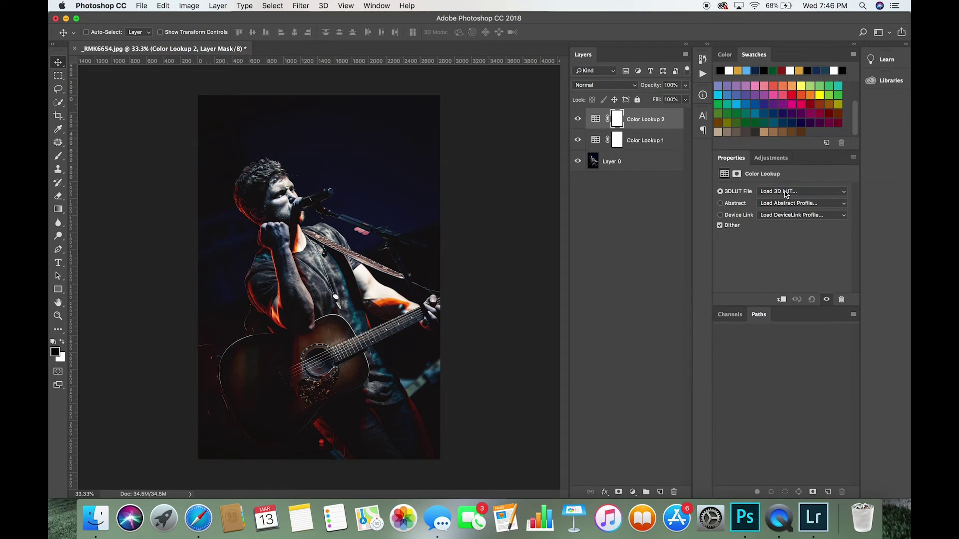
click(787, 192)
click(778, 219)
click(778, 193)
click(775, 202)
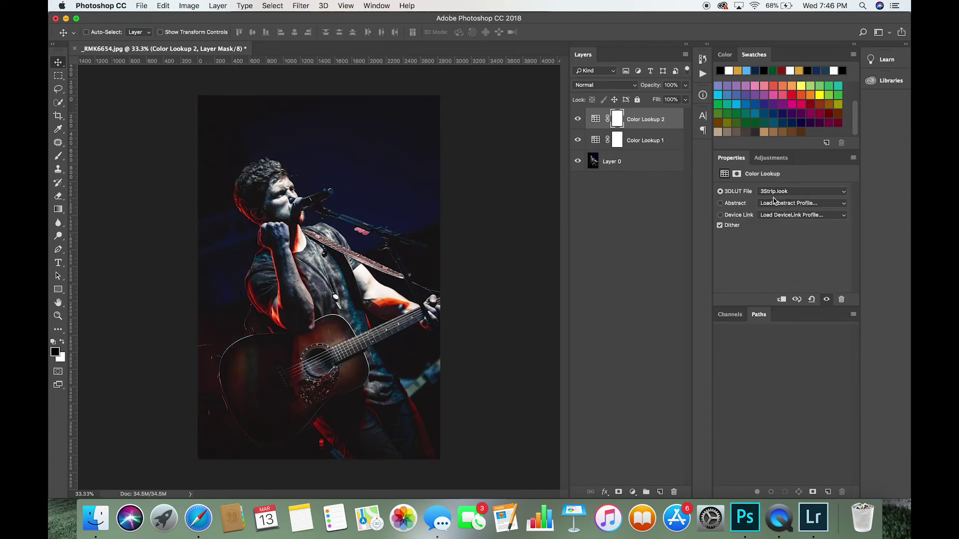
click(579, 121)
click(580, 120)
Lower Color Lookup 2 to 38% opacity and recheck Color Lookup 1's opacity.
drag(685, 85, 659, 99)
click(578, 120)
click(577, 141)
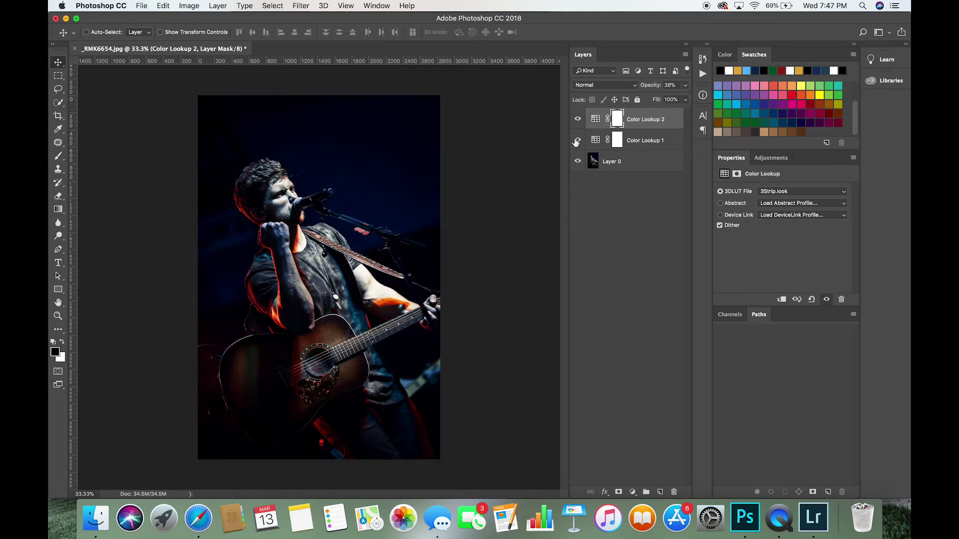
click(577, 140)
click(648, 140)
click(685, 86)
click(578, 141)
click(578, 140)
Add Color Lookup 3, trying Kodak 5218, Kodak 5205 and FoggyNight.3DL looks.
click(633, 491)
click(649, 423)
click(784, 191)
click(788, 374)
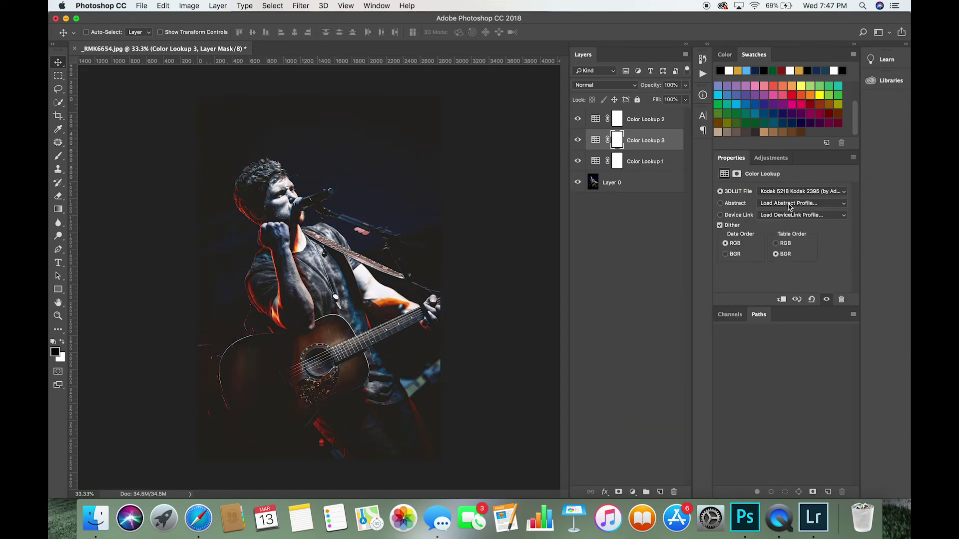
click(788, 192)
click(790, 184)
click(791, 191)
click(791, 182)
click(799, 191)
click(769, 127)
Try contrast and Screen blending, return to Normal, and apply EdgyAmber.3DL.
click(604, 84)
click(590, 204)
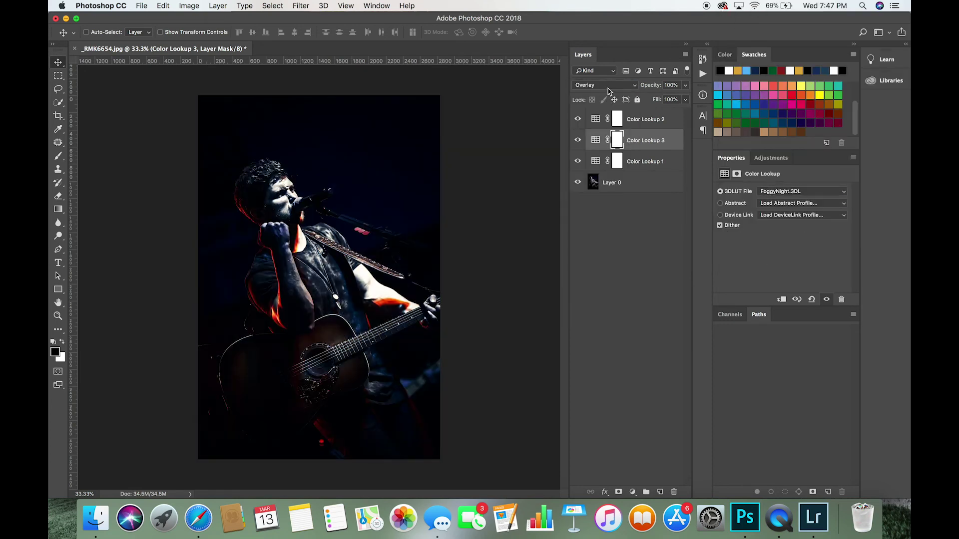
click(604, 85)
click(613, 41)
click(605, 86)
click(600, 10)
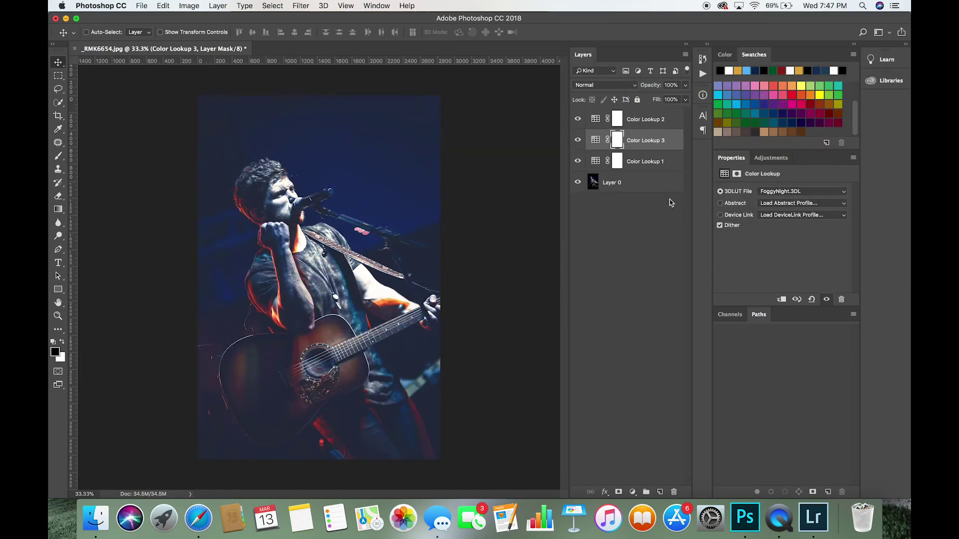
click(787, 191)
click(789, 168)
Experiment with the amber lookup's opacity and Soft Light, settling on Overlay blending.
drag(685, 85, 644, 101)
click(607, 85)
click(589, 196)
click(599, 87)
click(599, 95)
click(683, 89)
mouse_move(644, 102)
mouse_down()
mouse_move(656, 102)
mouse_move(642, 102)
mouse_up()
click(604, 84)
click(598, 80)
click(685, 84)
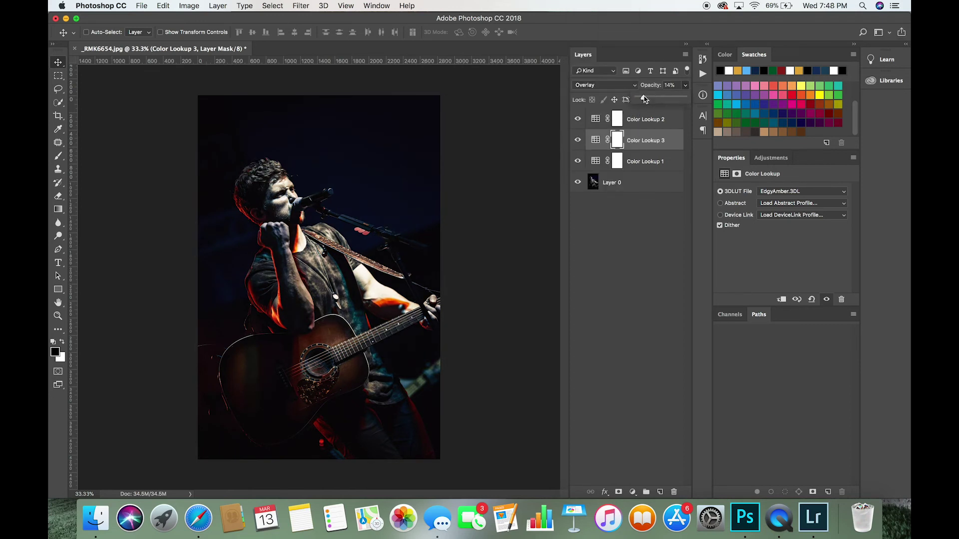
Move Color Lookup 3 below Color Lookup 1, set 20% opacity, and compare.
drag(587, 142, 580, 162)
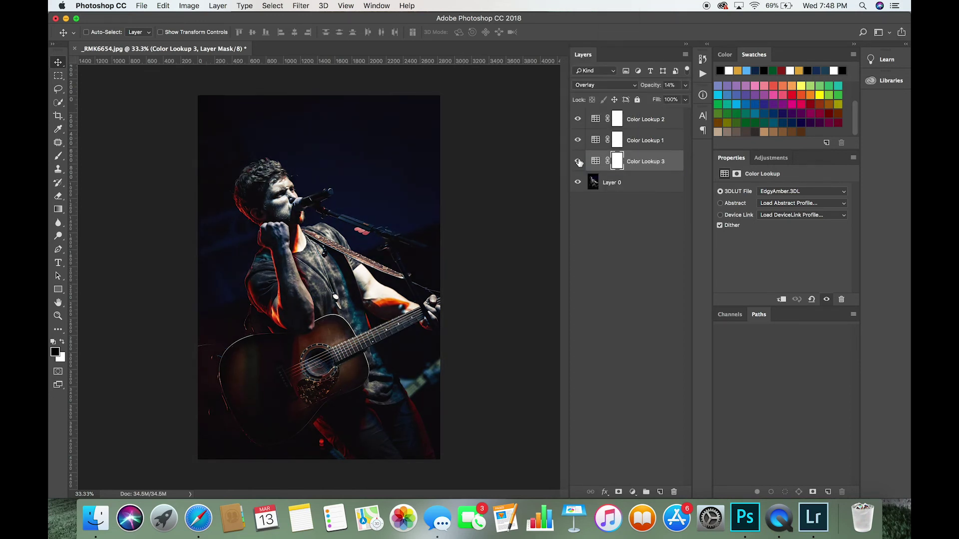
click(685, 85)
drag(643, 87, 647, 87)
click(578, 162)
click(578, 162)
click(578, 161)
click(578, 161)
On a new layer, paint soft black across the top with a 2700 px Soft Round brush.
click(660, 492)
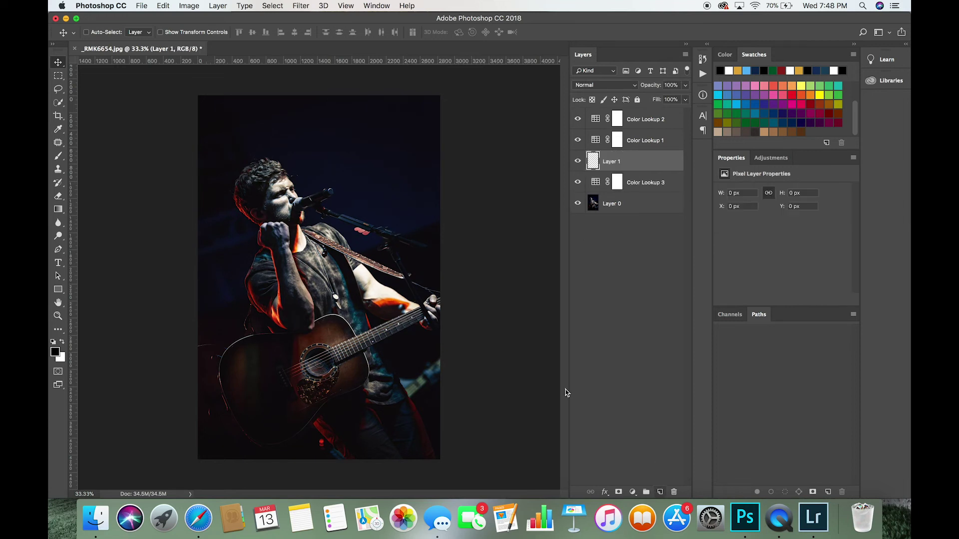
click(58, 156)
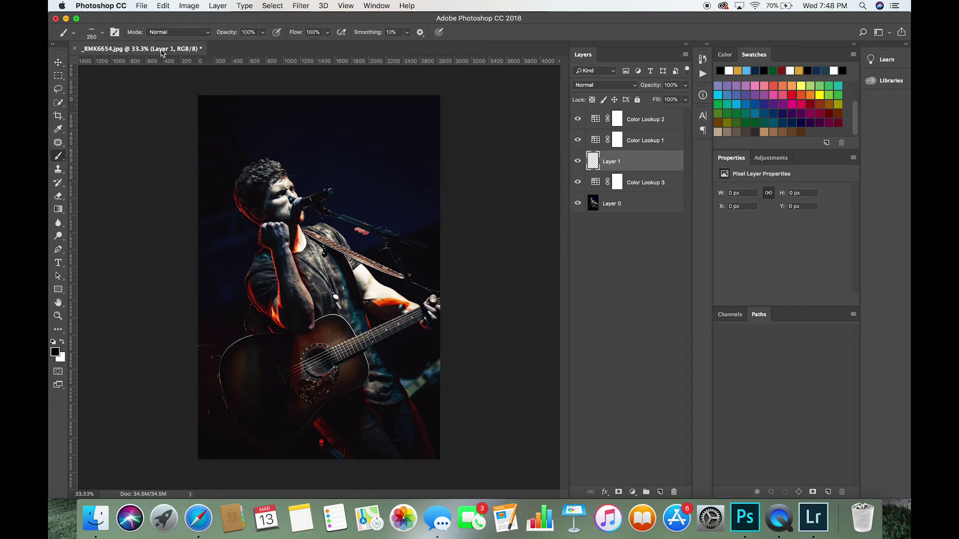
click(94, 34)
click(119, 146)
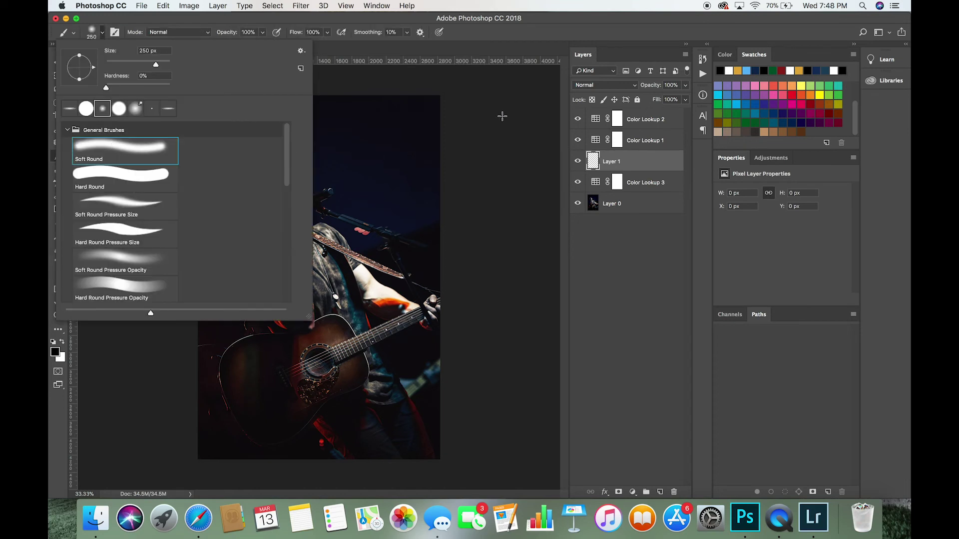
click(453, 135)
key(])
key(])
key(])
key(])
key(])
key(])
key(])
key(])
key(])
key(])
key(])
key(])
key(])
key(])
key(])
key(])
key(])
key(])
key(])
key(])
mouse_move(429, 82)
mouse_down()
mouse_move(272, 69)
mouse_move(362, 61)
mouse_move(396, 133)
mouse_move(385, 172)
mouse_move(448, 223)
mouse_move(364, 158)
mouse_move(376, 174)
mouse_up()
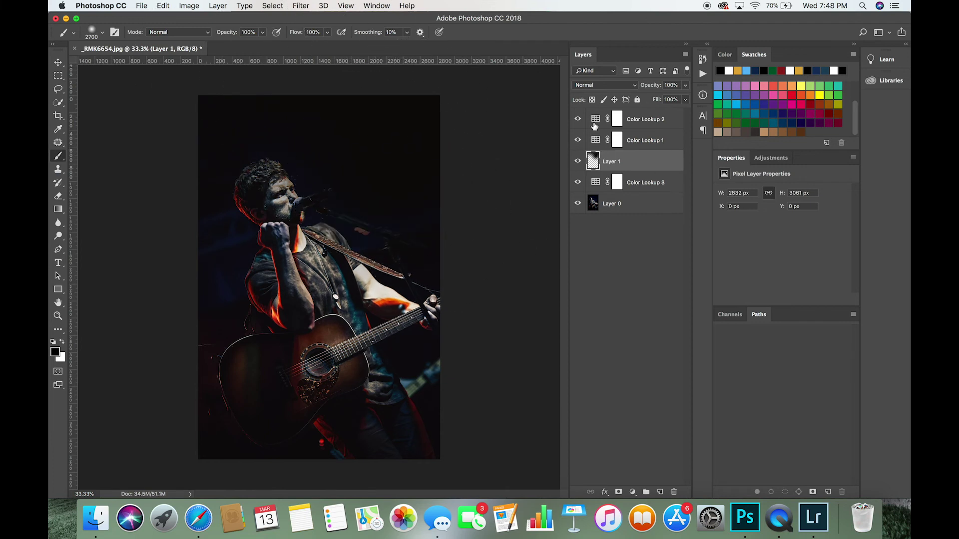
Set Layer 1 to Soft Light and erase it from the face with an 800 px soft eraser.
click(601, 85)
click(599, 203)
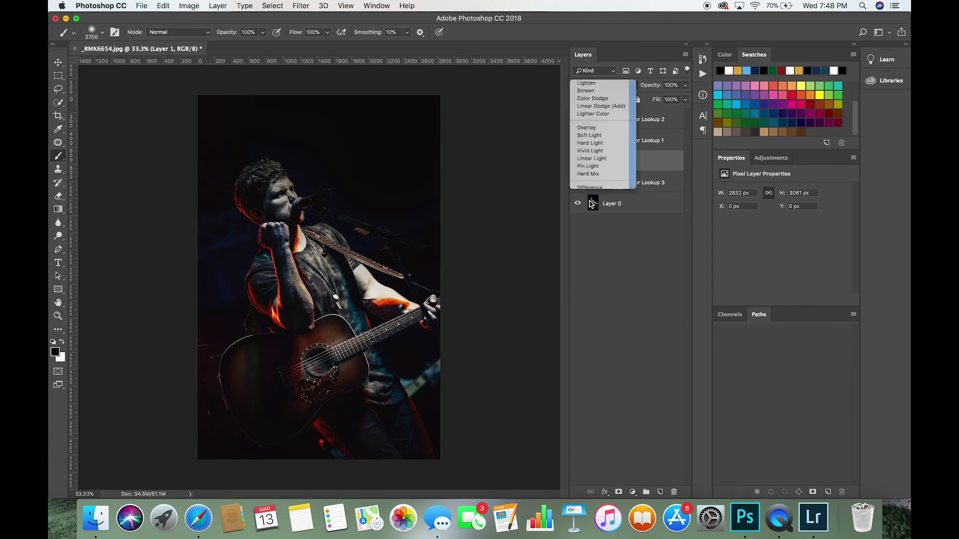
click(58, 196)
key(bracketright)
key(bracketright)
key(bracketright)
key(bracketright)
key(bracketright)
key(bracketright)
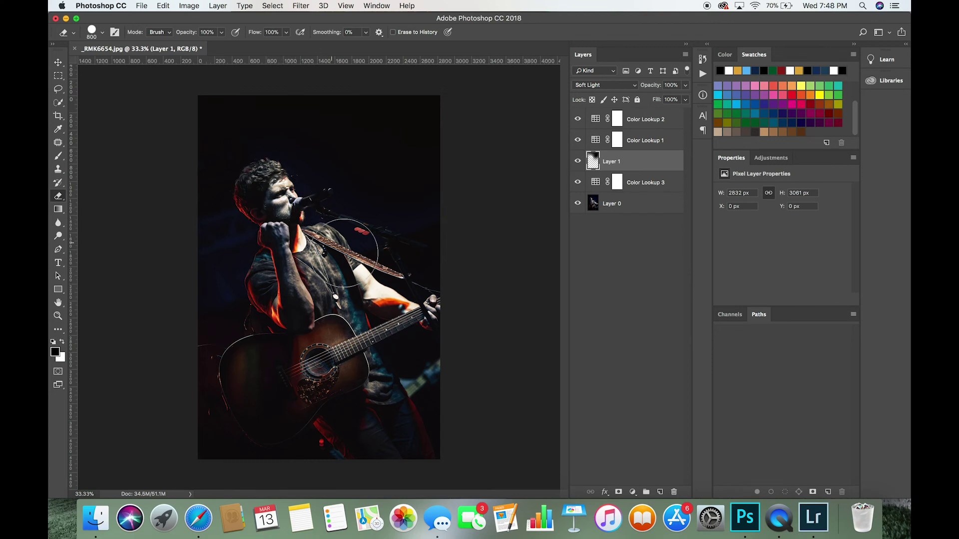
key(alt+super+z)
key(alt+super+z)
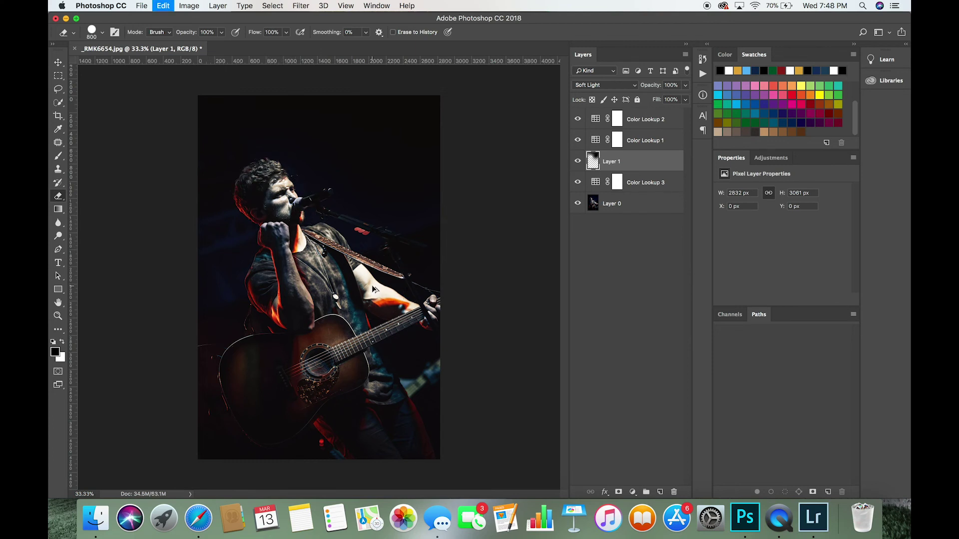
click(104, 33)
click(117, 145)
click(355, 298)
drag(289, 213, 265, 181)
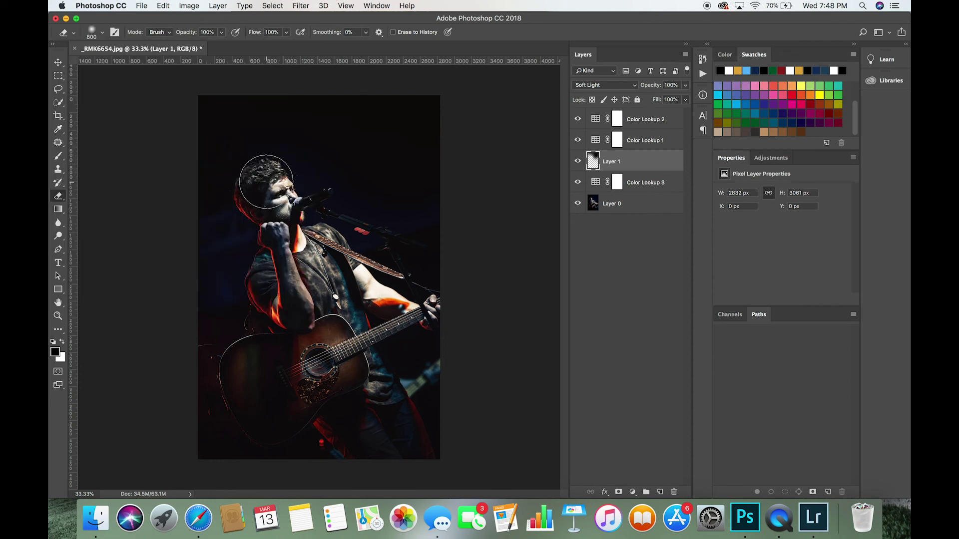
Fade Layer 1 to 48% opacity and 71% fill, toggling it to compare.
click(685, 85)
drag(686, 98, 663, 99)
click(578, 161)
click(578, 160)
click(578, 160)
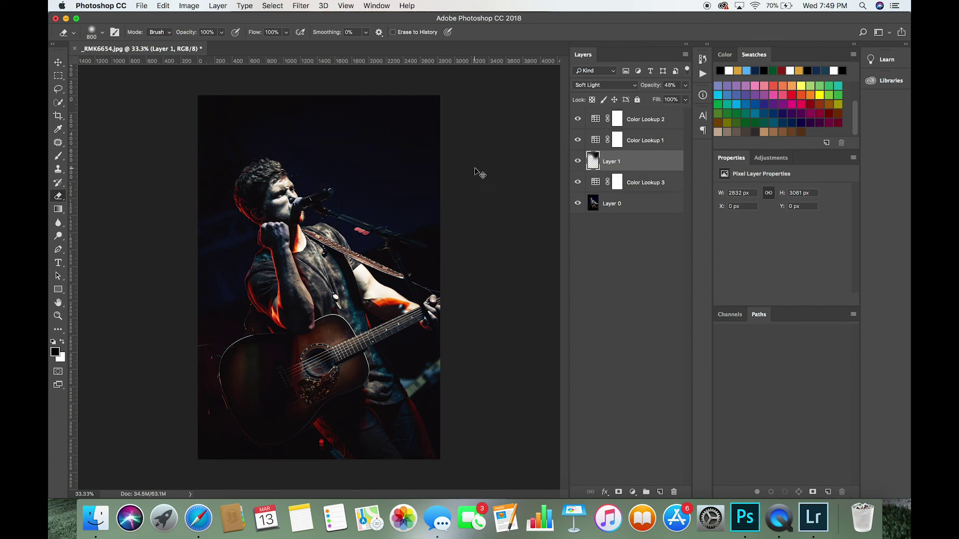
At 50% zoom, refine with a 1600 px brush and smaller eraser, then compare.
key(super+equal)
click(60, 157)
key(bracketleft)
key(bracketleft)
key(bracketleft)
key(bracketleft)
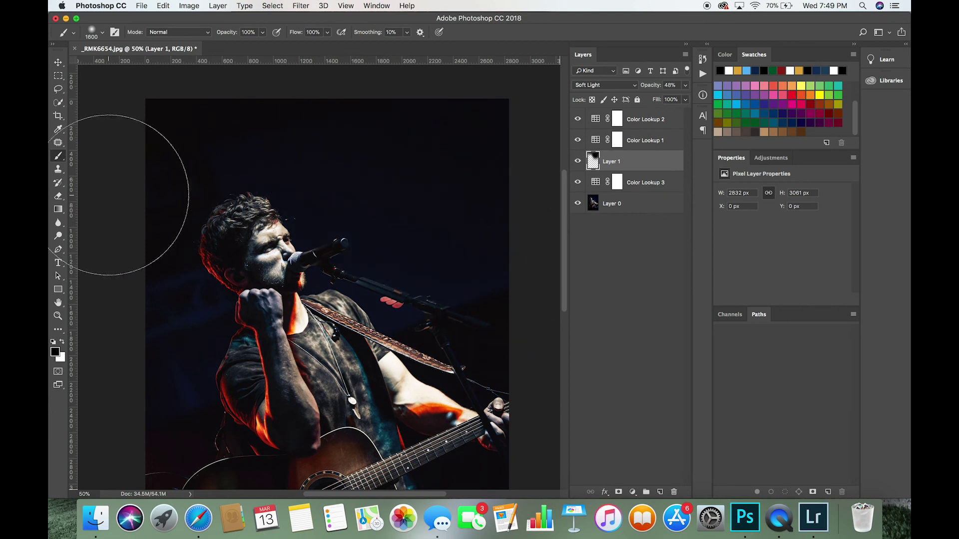
click(58, 196)
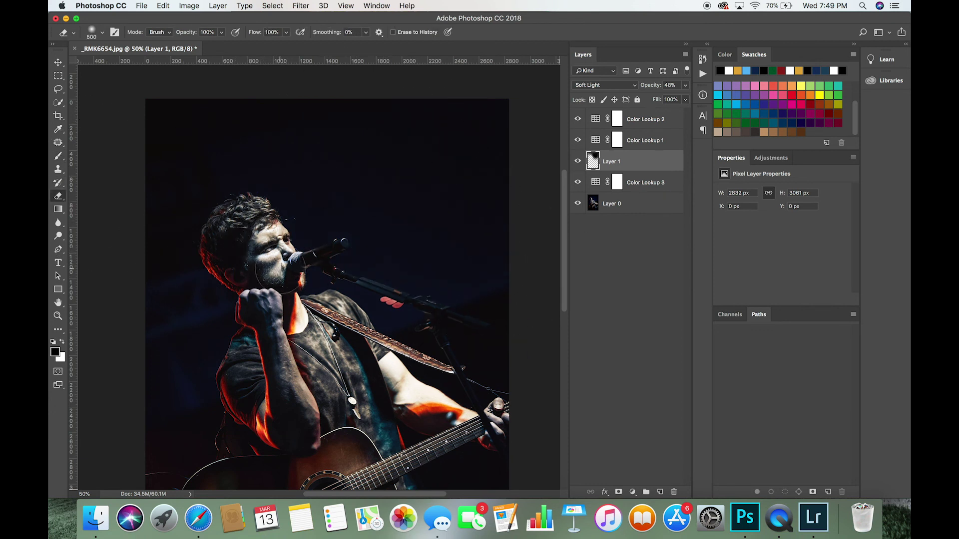
click(576, 161)
click(575, 162)
key(super+minus)
click(642, 278)
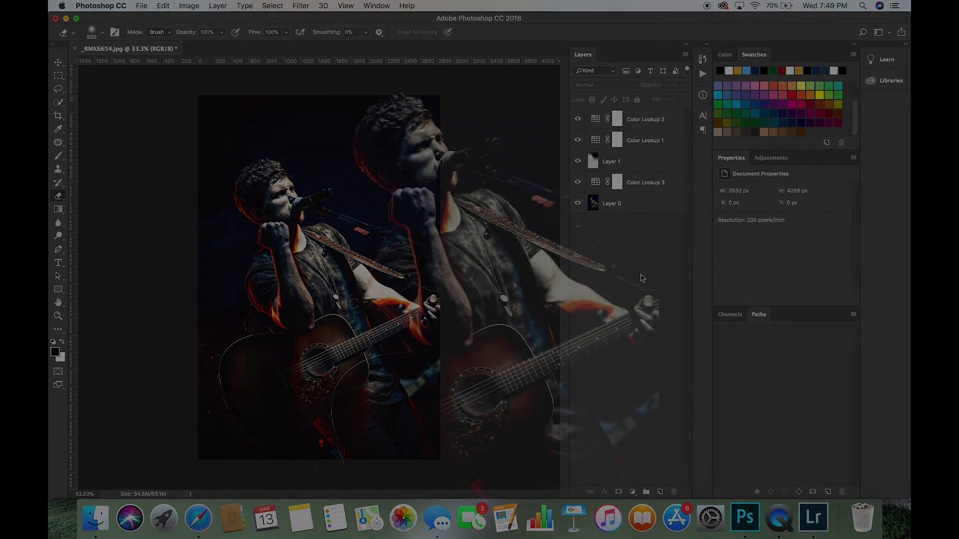